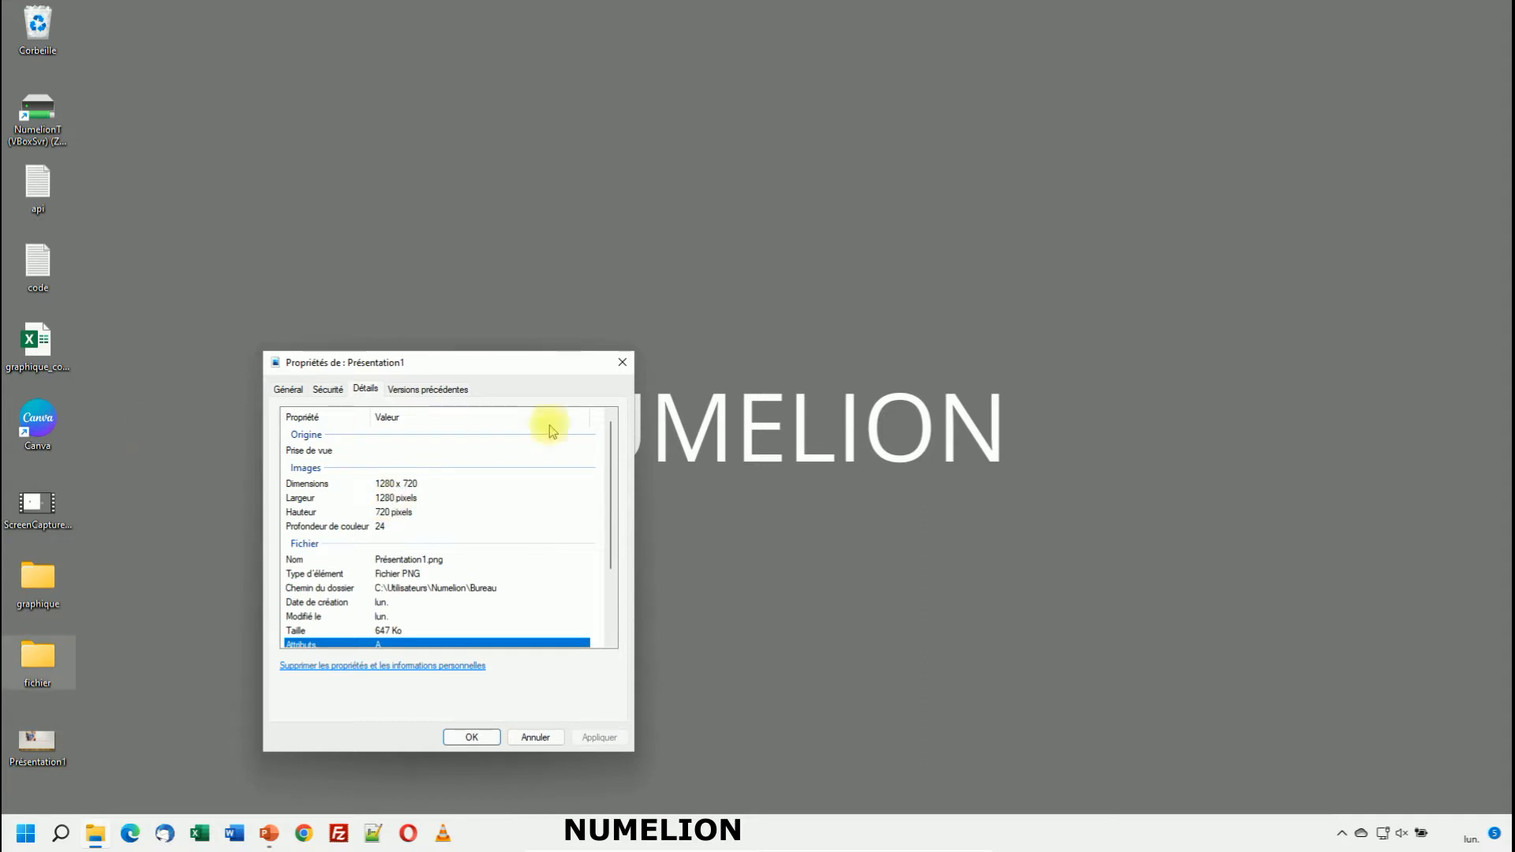
- Close the image's properties, then check the Recherche option in the taskbar settings and close the settings window
left_click(622, 362)
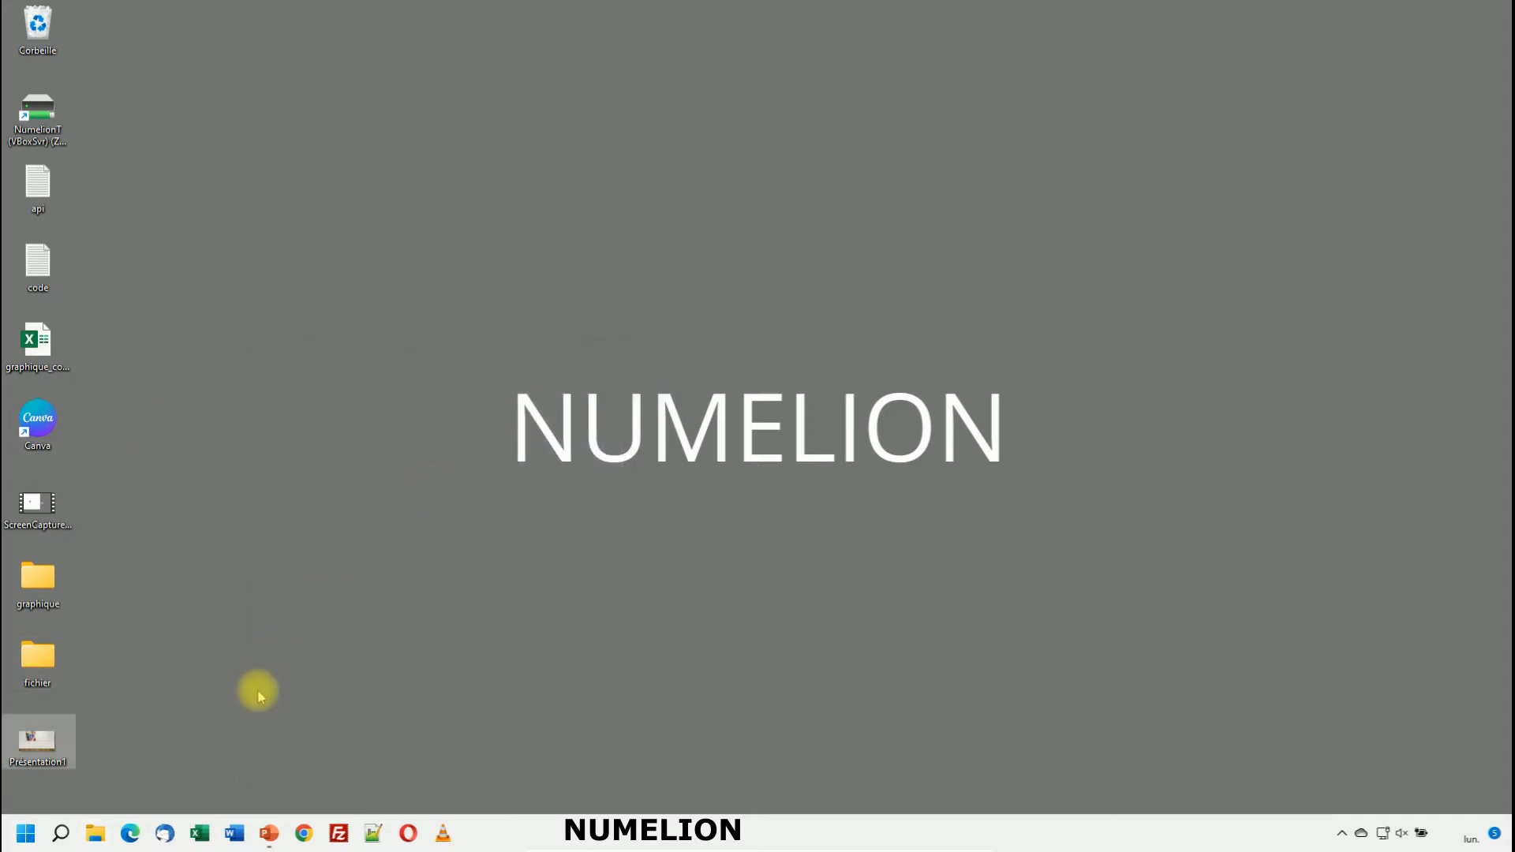
left_click(63, 837)
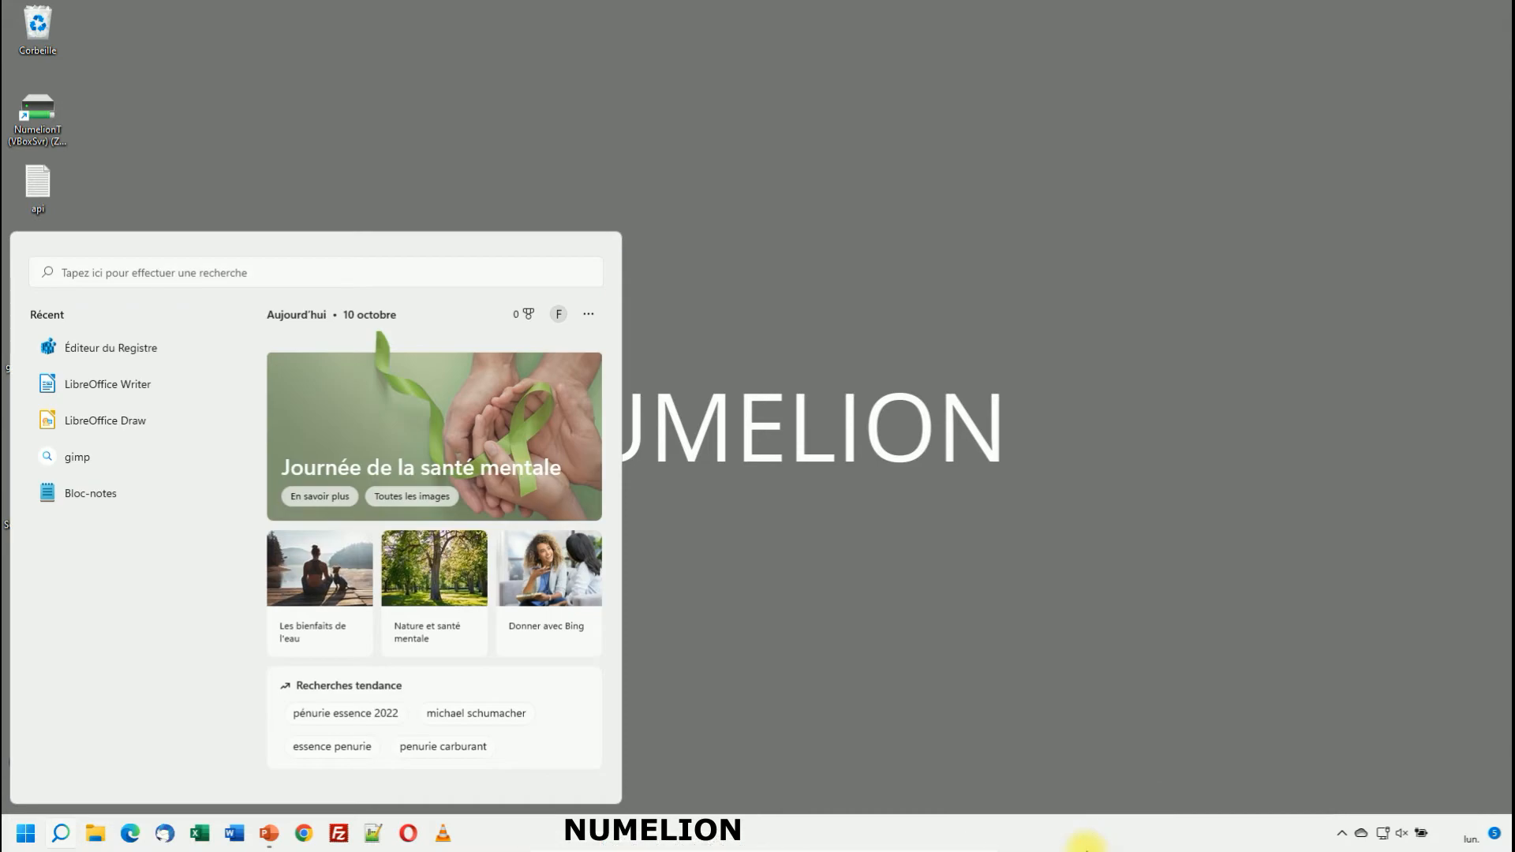
left_click(1139, 810)
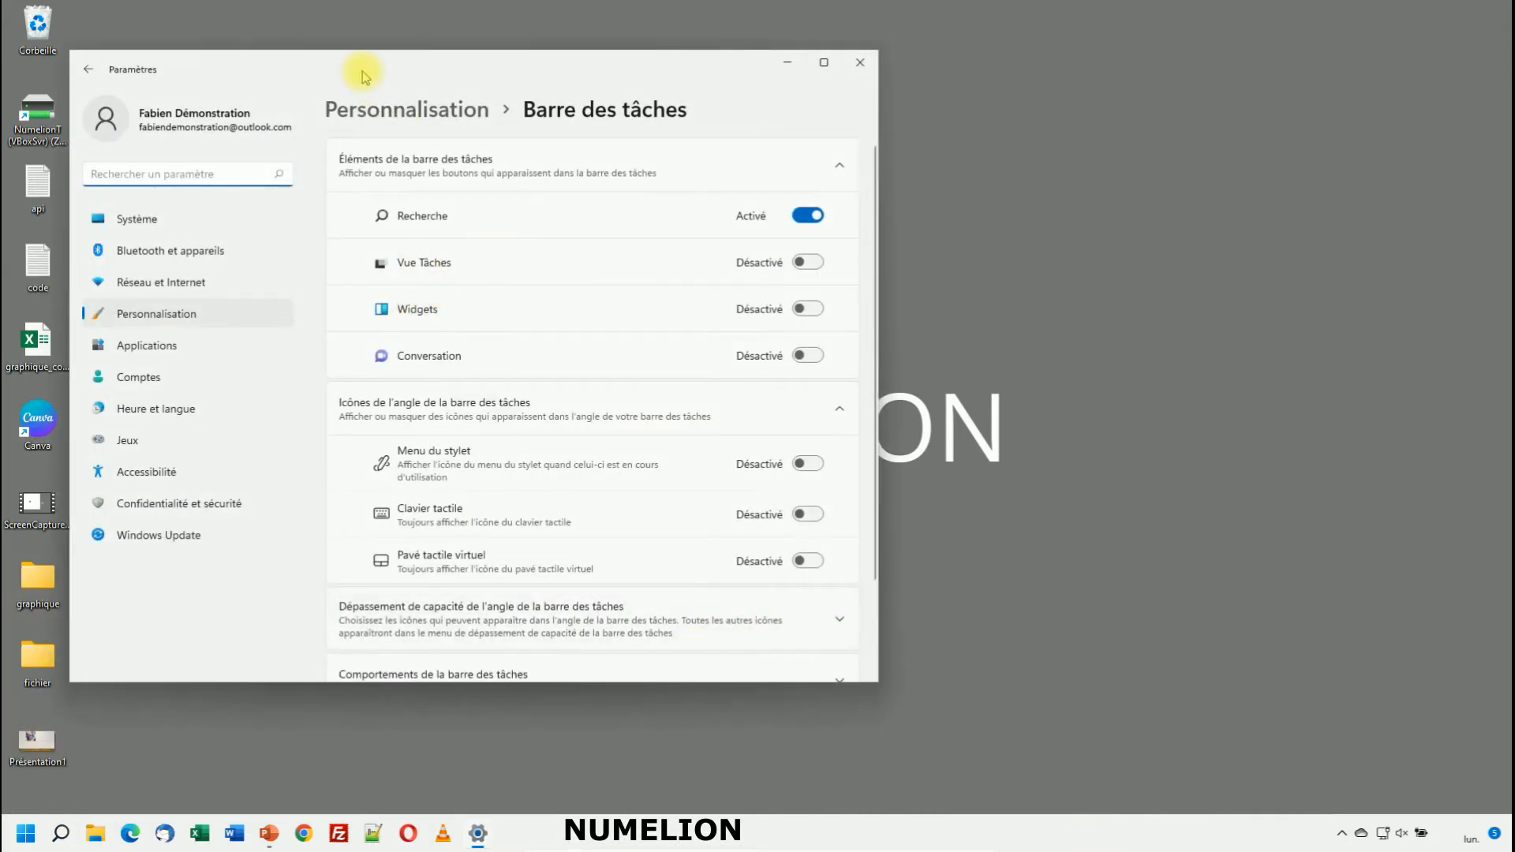
left_click_drag(365, 77, 463, 107)
right_click(1093, 832)
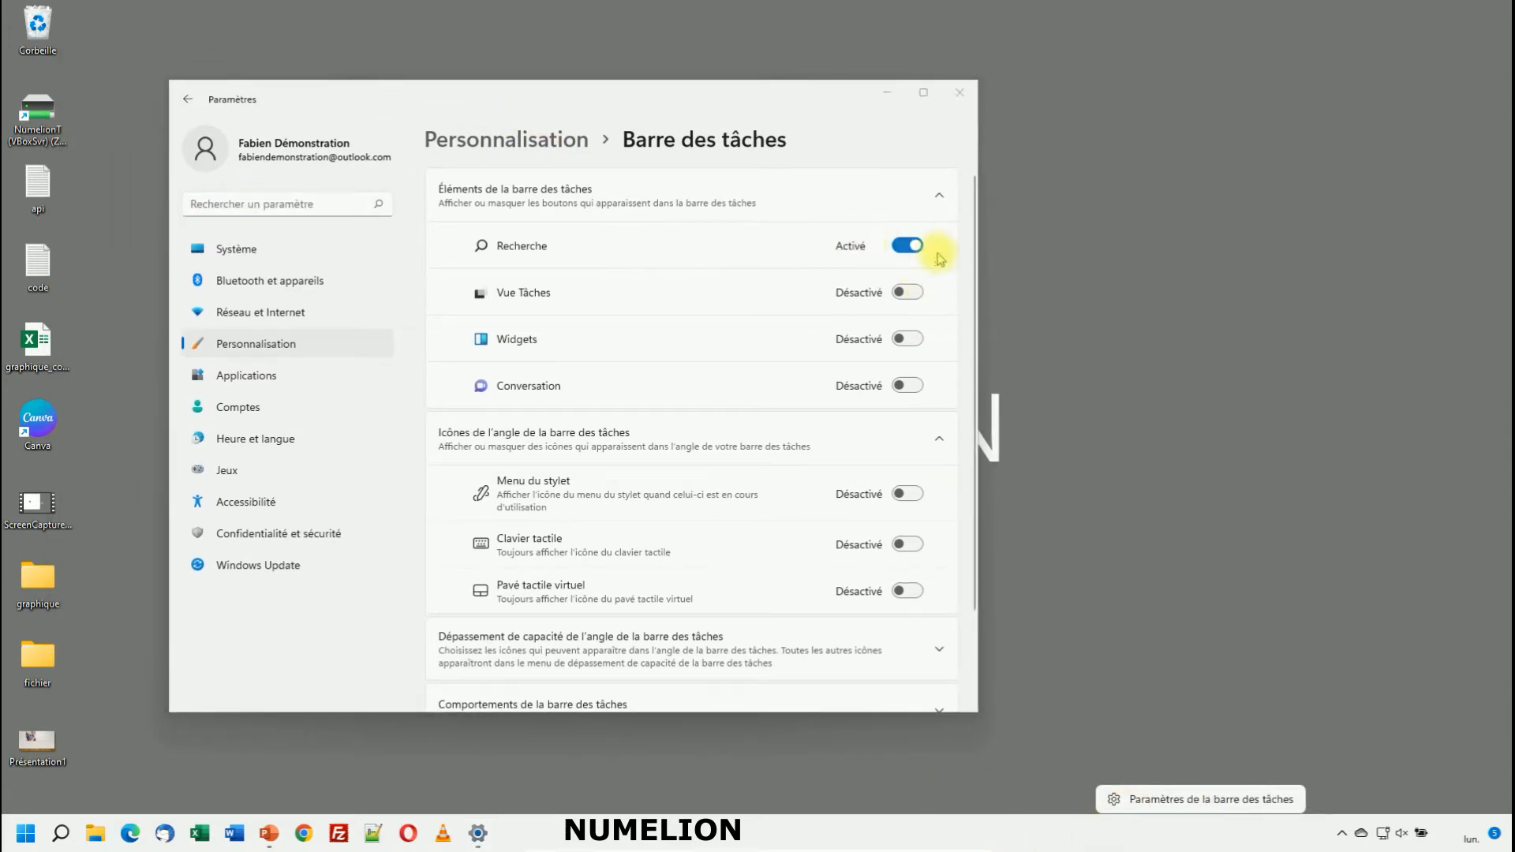
left_click(959, 93)
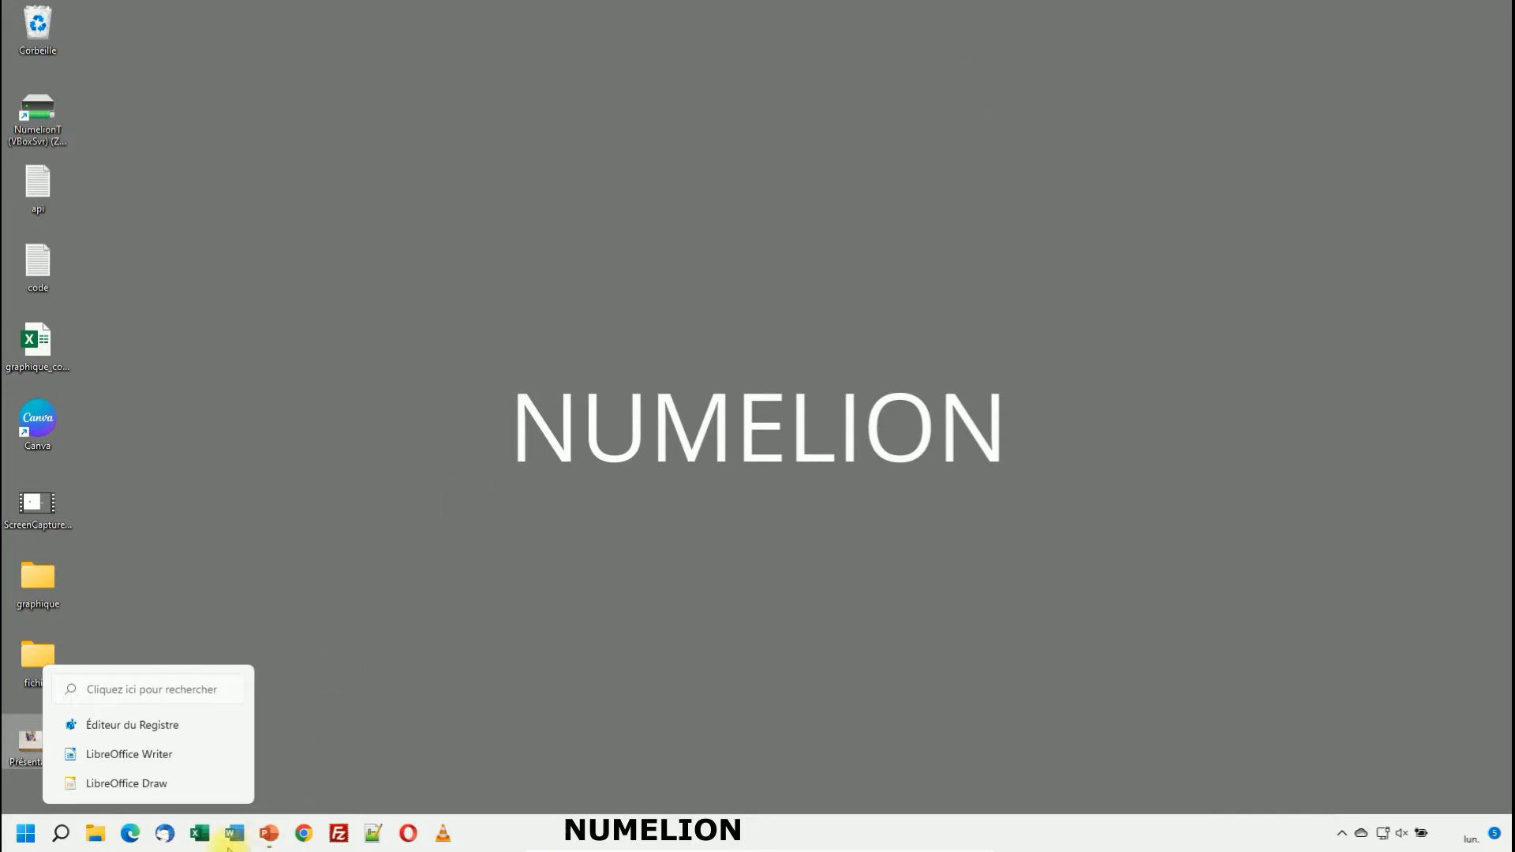
- Search Windows for regedit and launch the Registry Editor
left_click(67, 838)
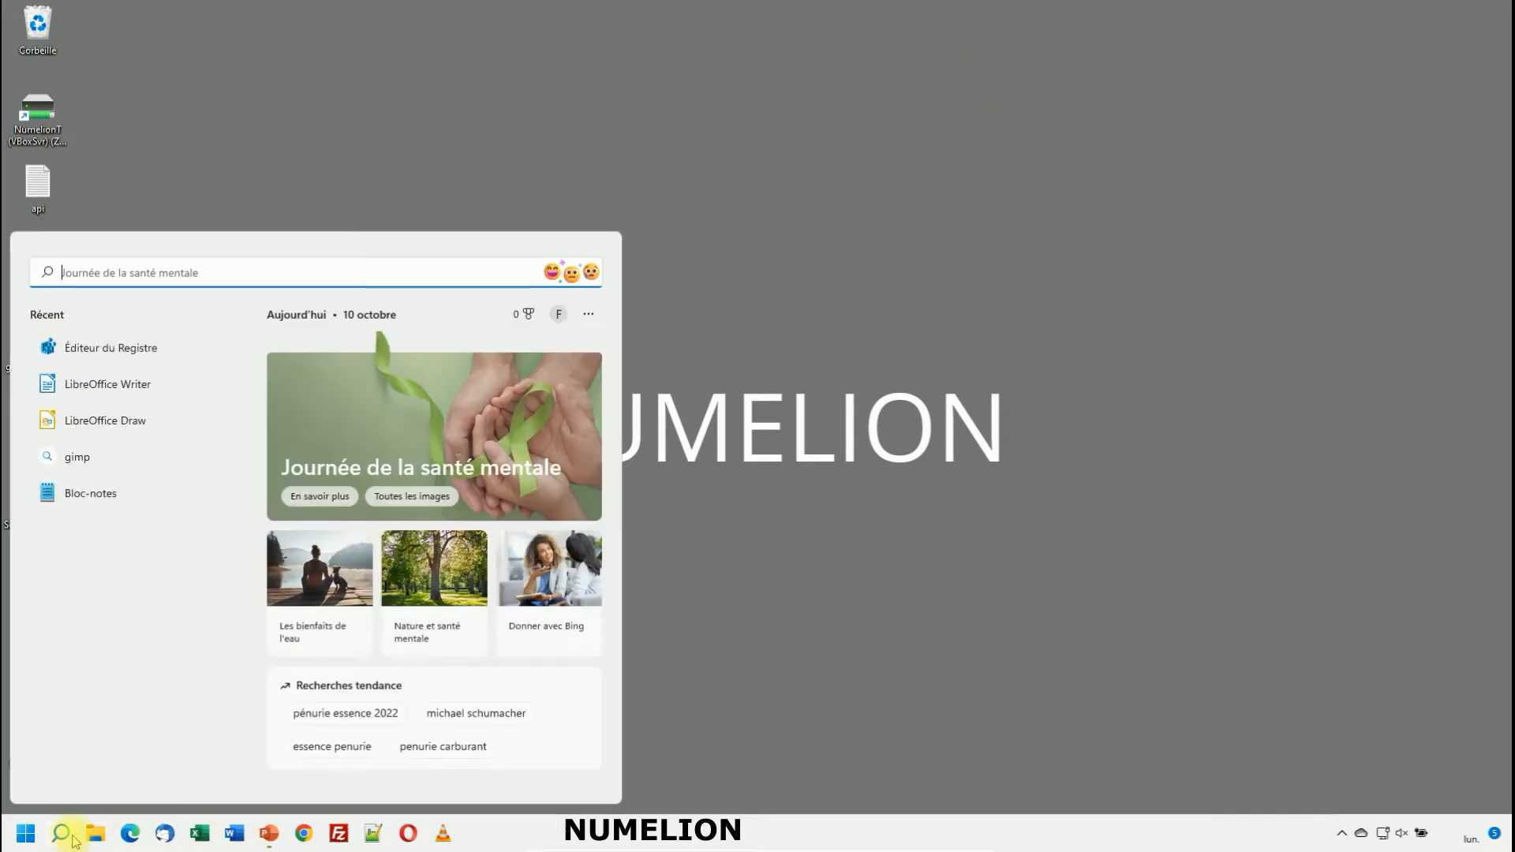
type("re")
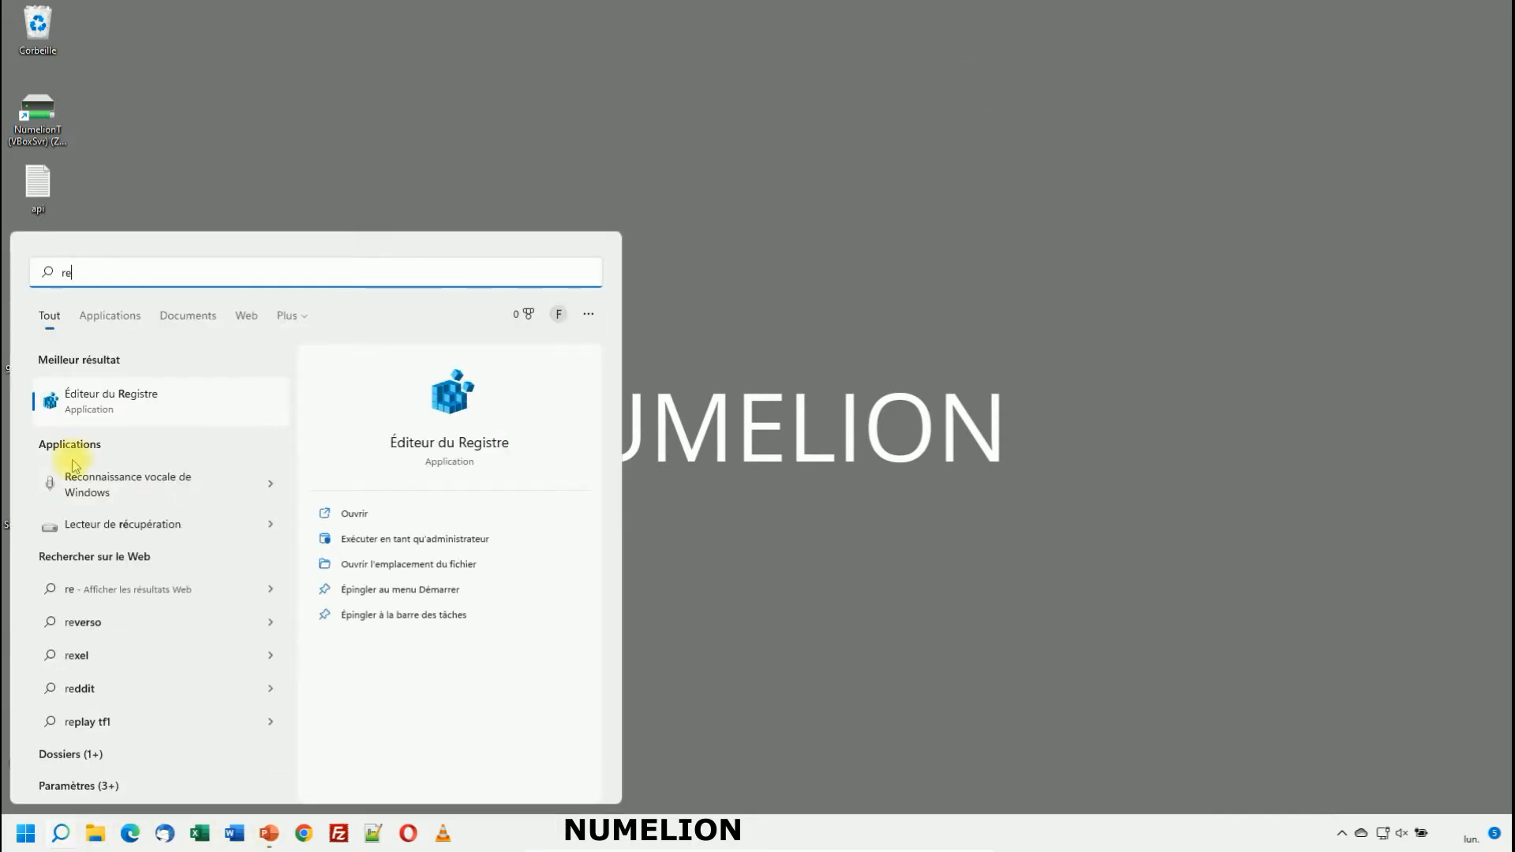
type("gedi")
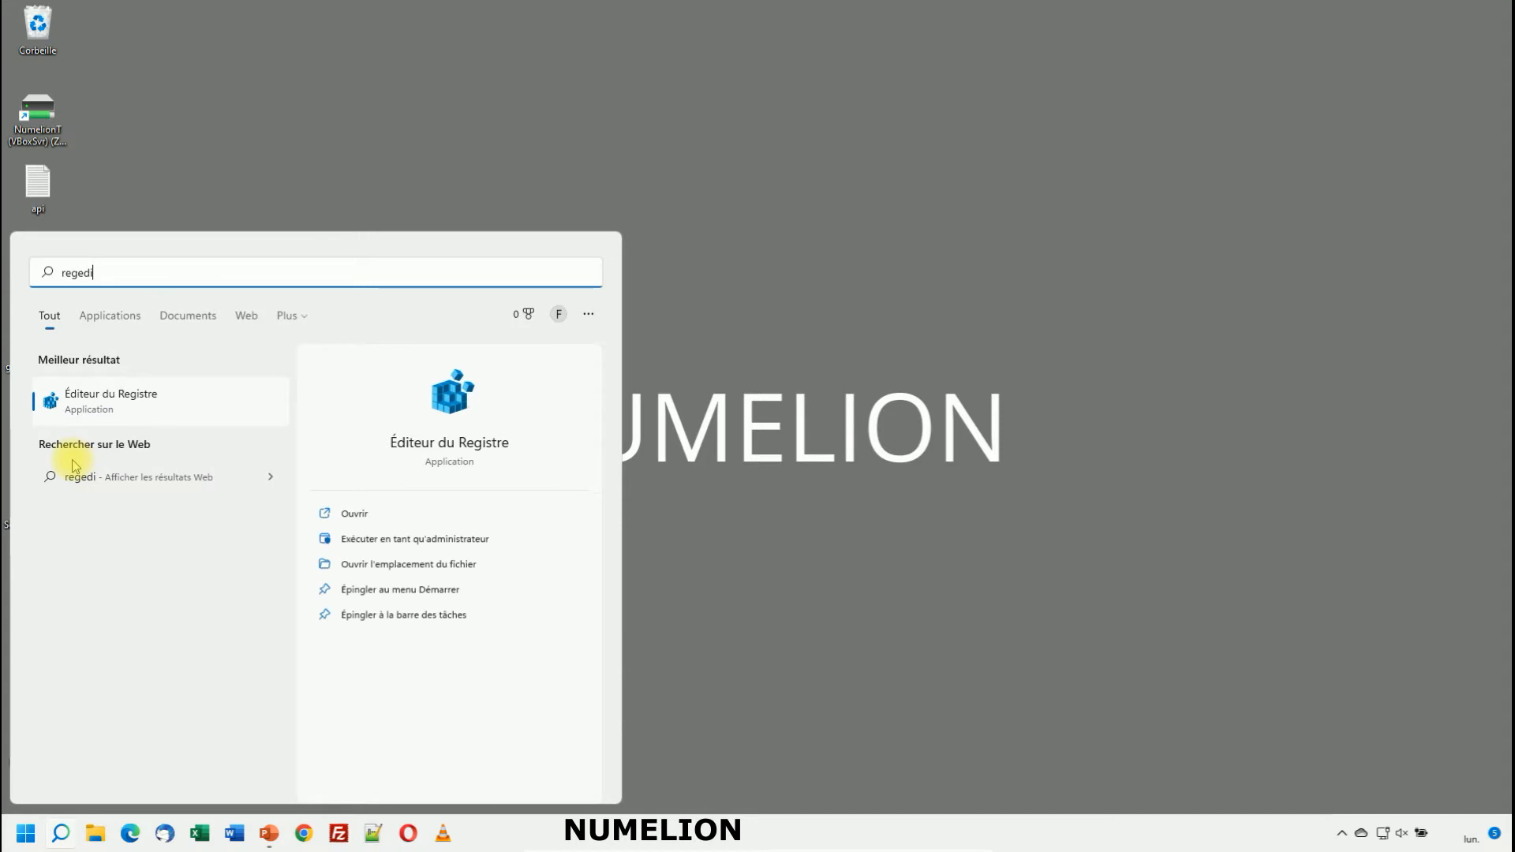
left_click(98, 404)
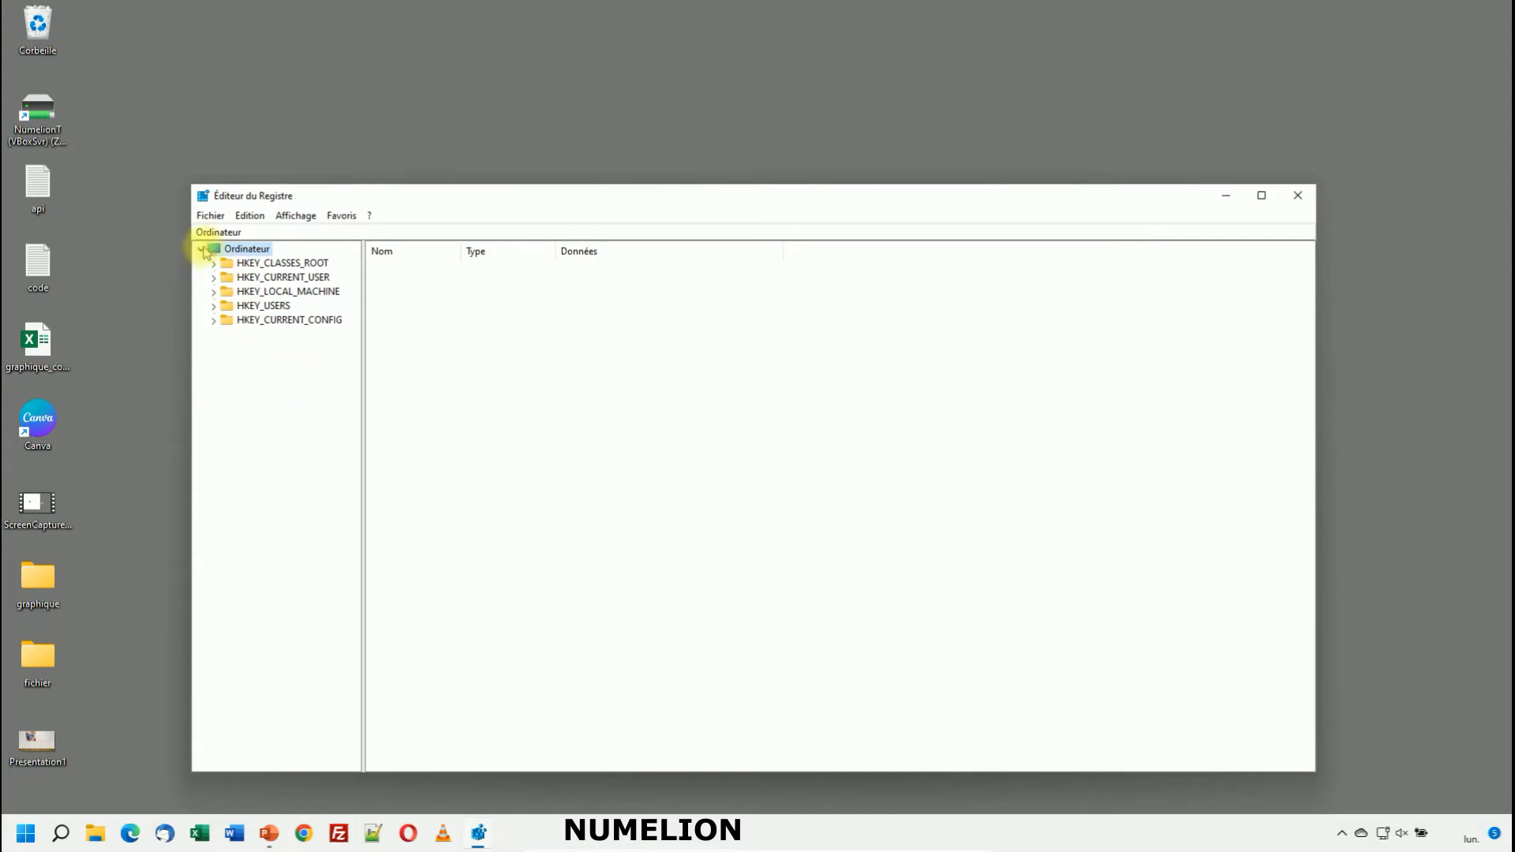
left_click(211, 216)
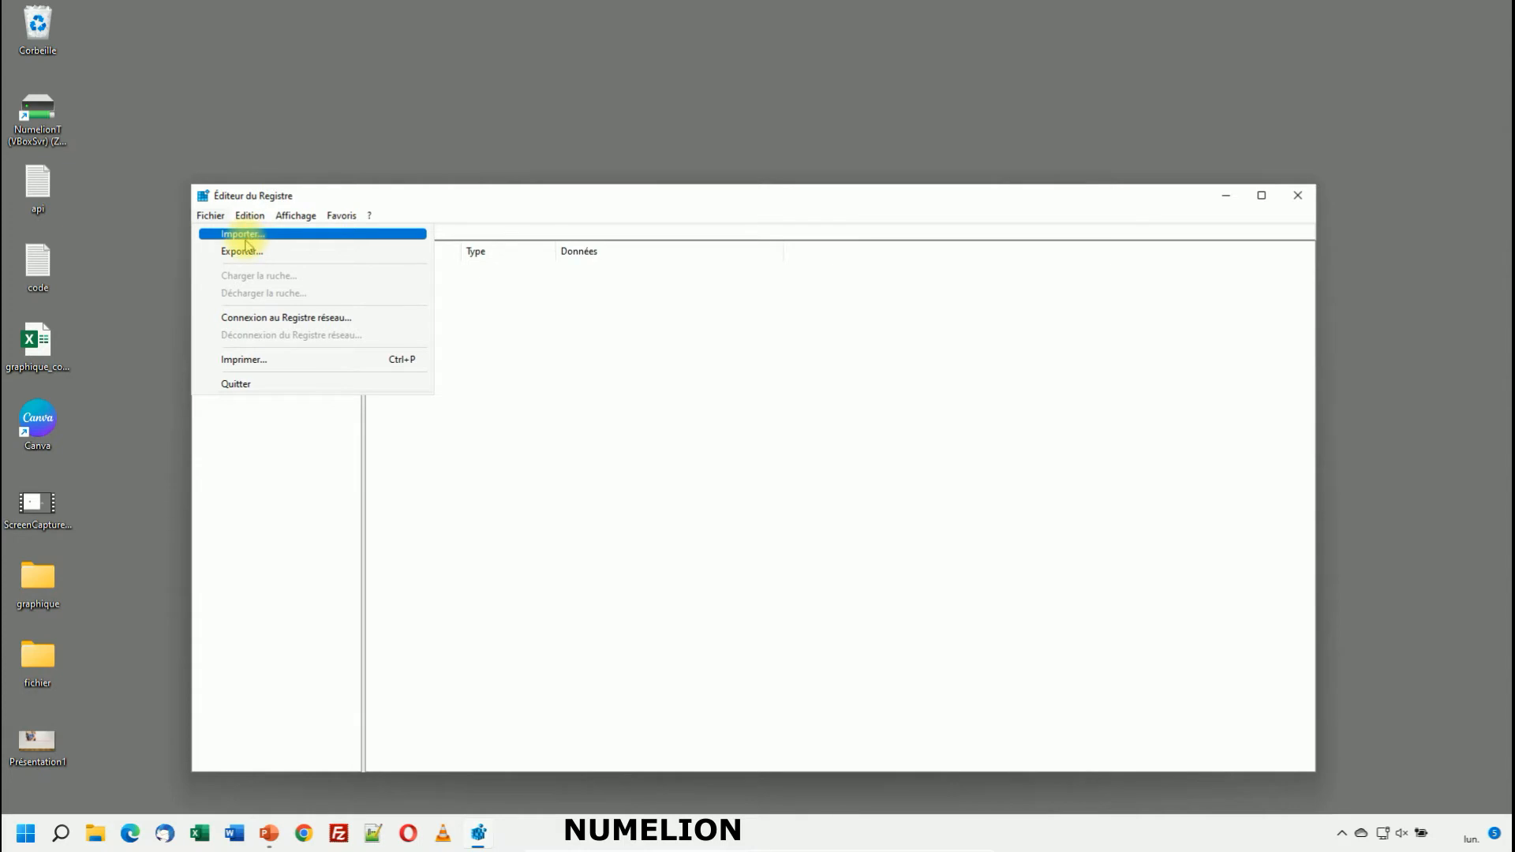
left_click(243, 411)
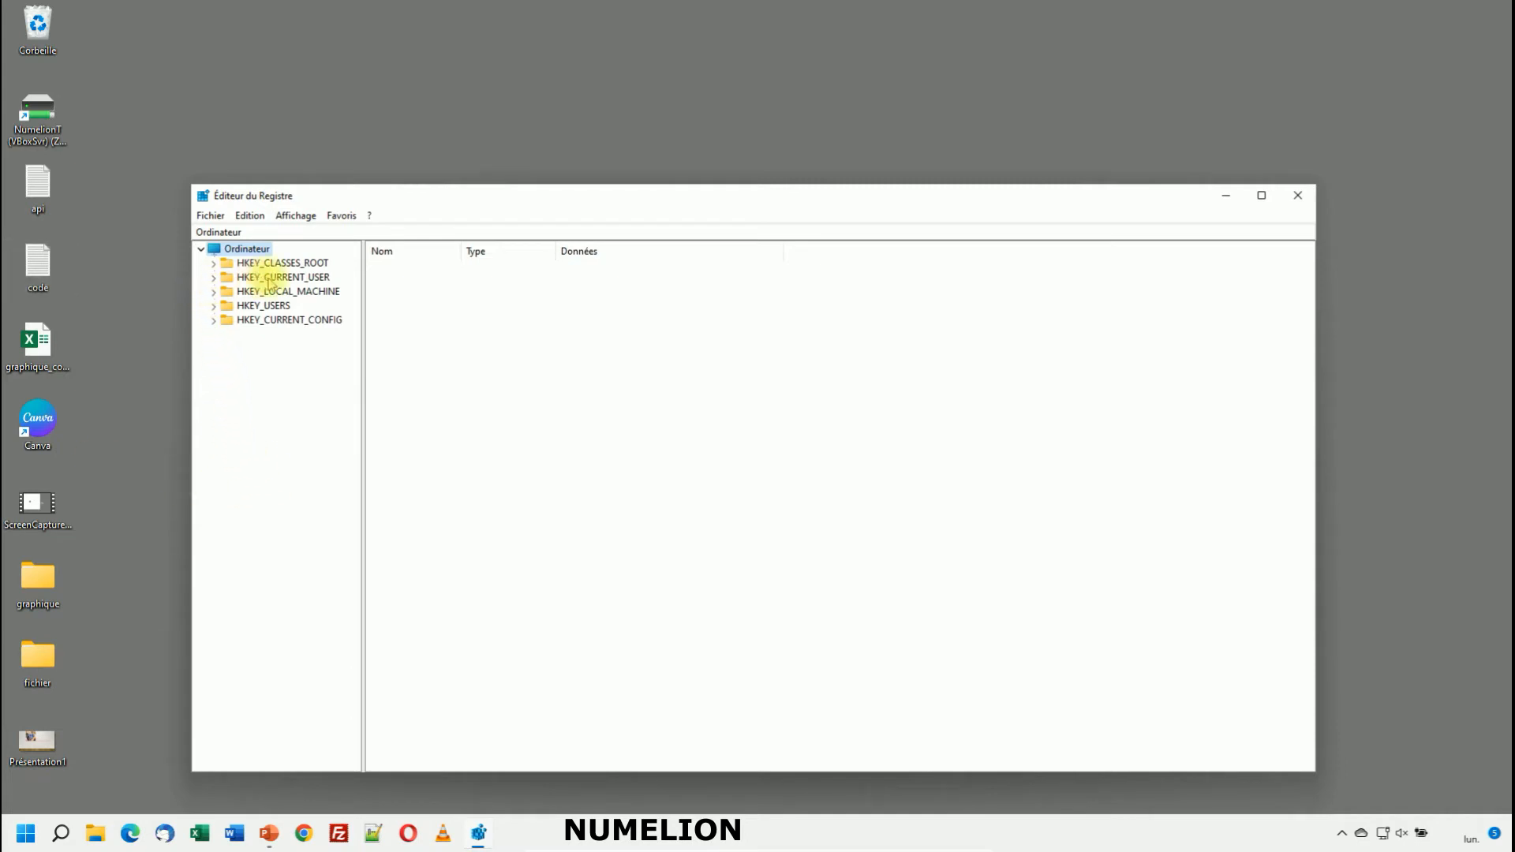
- Expand the registry tree through HKEY_CURRENT_USER, Software and Microsoft down to the Office key
left_click(213, 277)
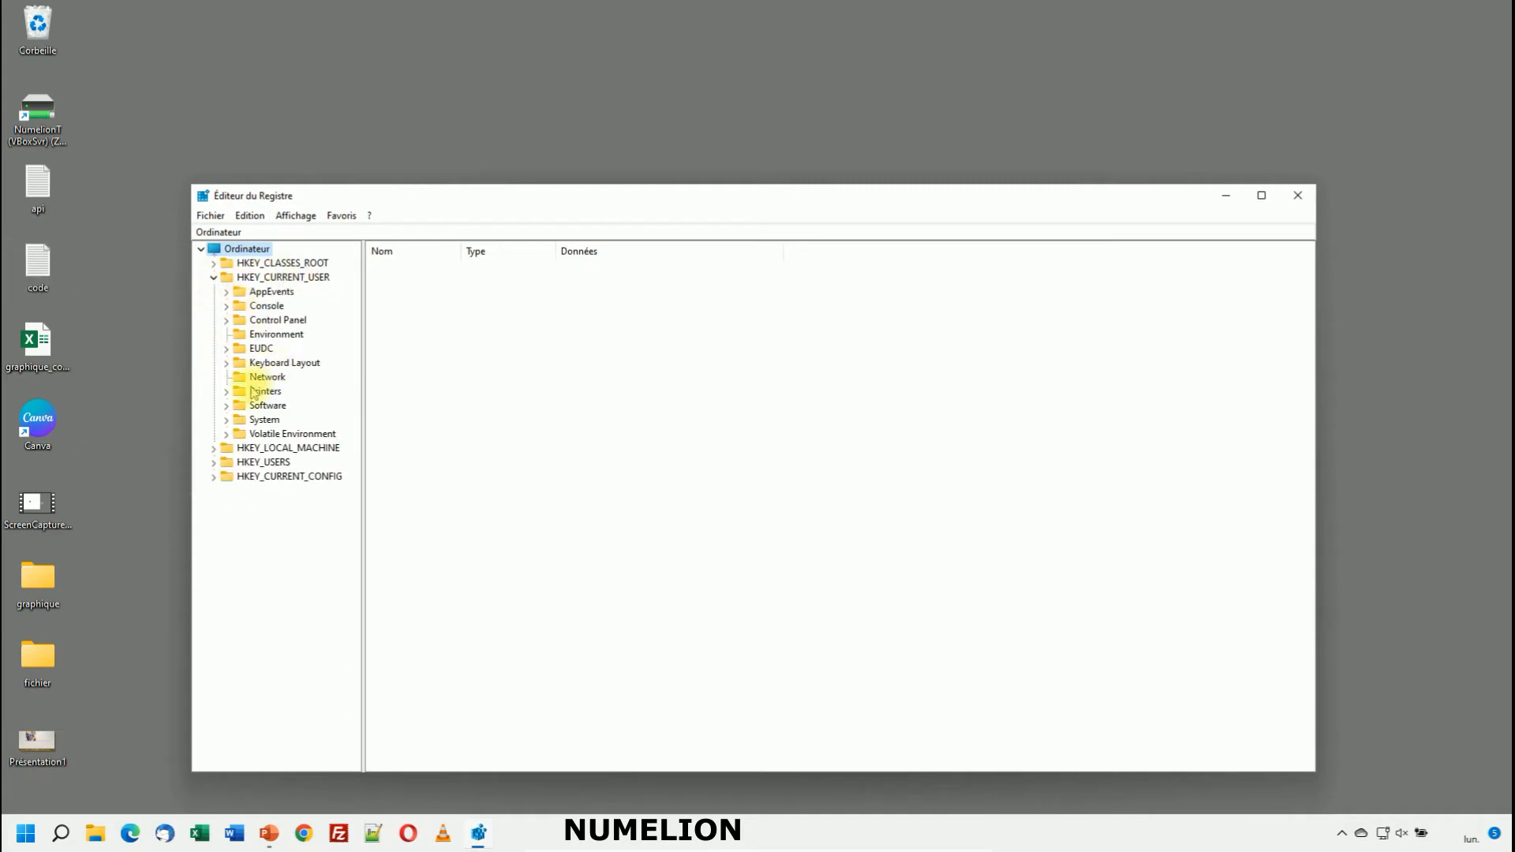
left_click(228, 406)
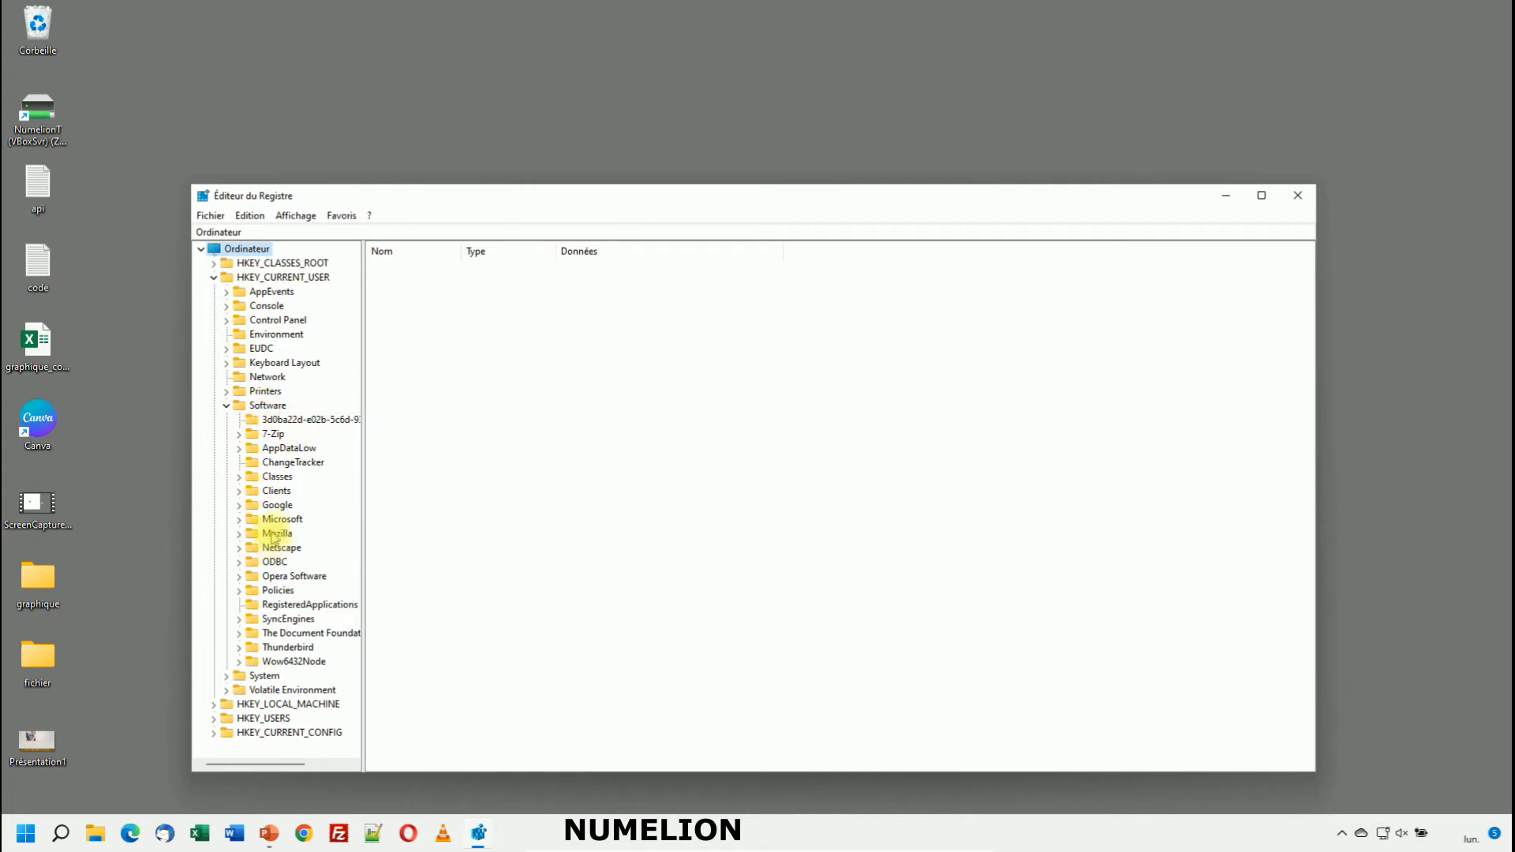
left_click(241, 519)
scroll(289, 521, "down", 2)
scroll(288, 521, "down", 3)
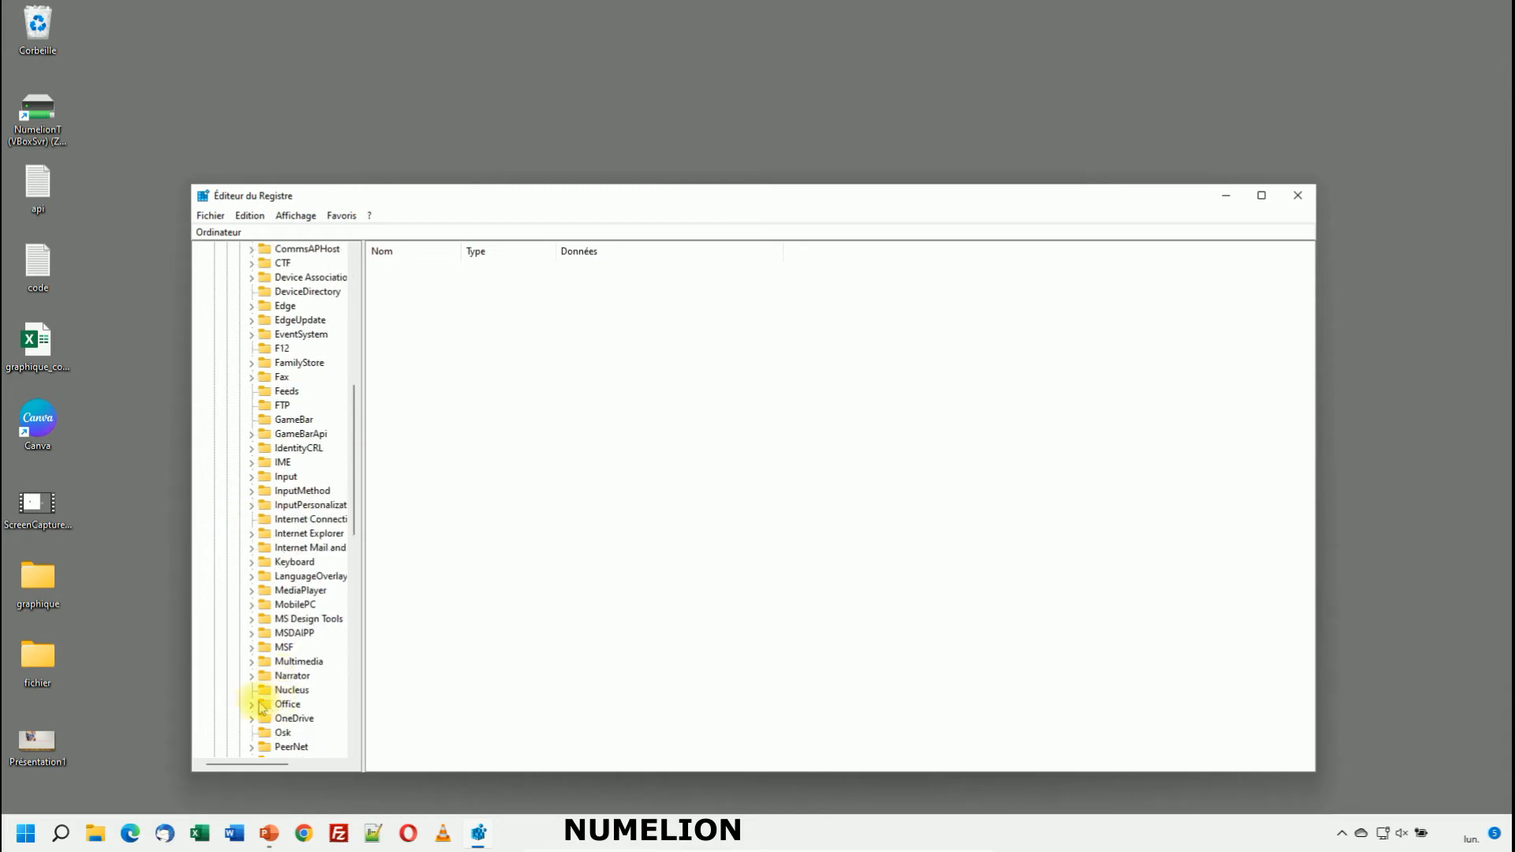
left_click(252, 704)
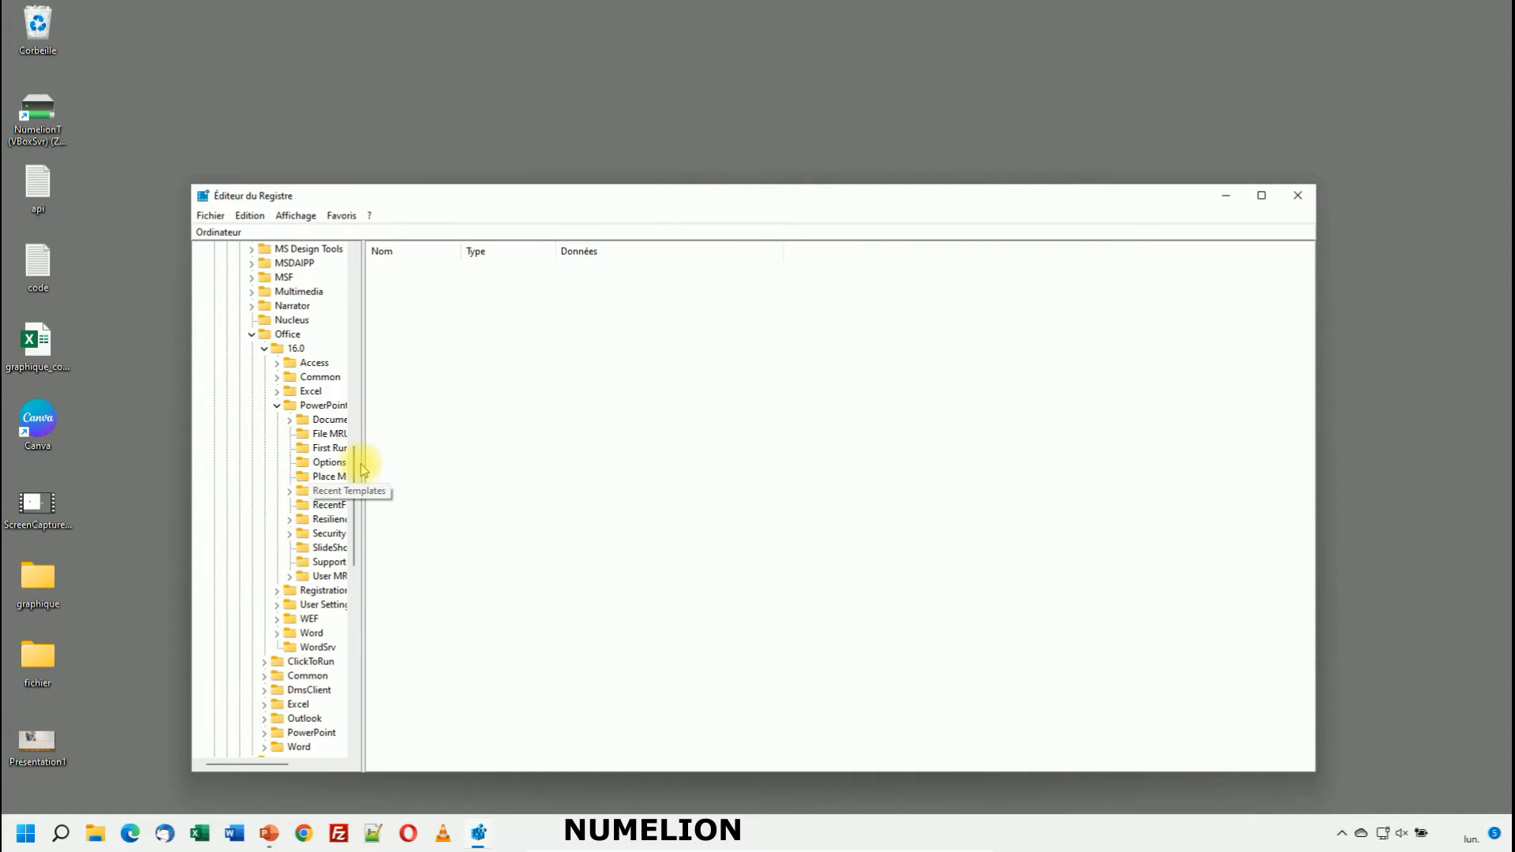
- Widen the registry tree and select the Options key of PowerPoint under Office 16.0
left_click_drag(362, 463, 449, 466)
left_click(277, 405)
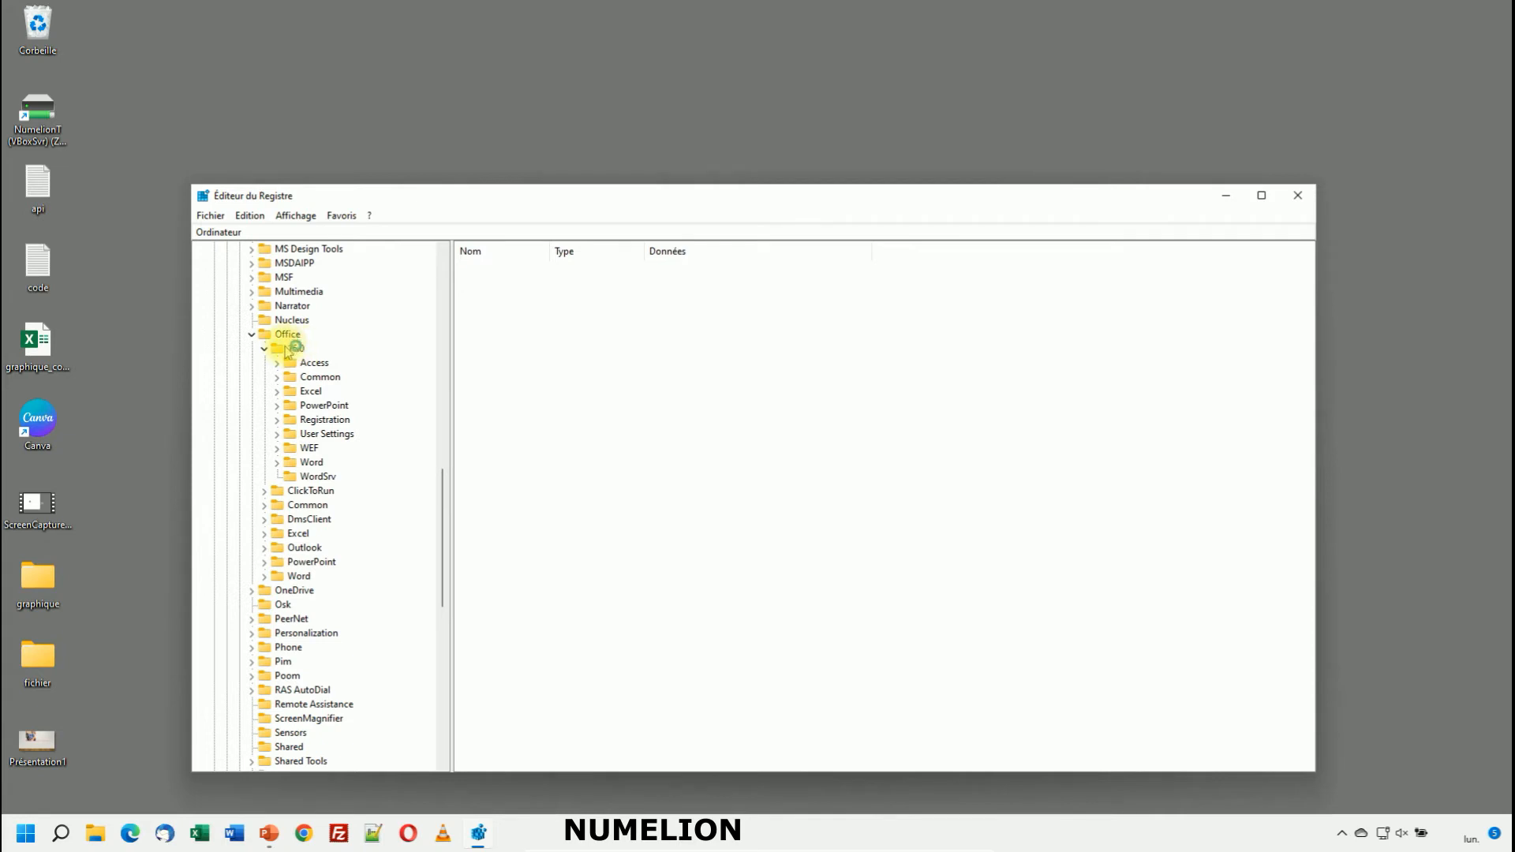
left_click(266, 348)
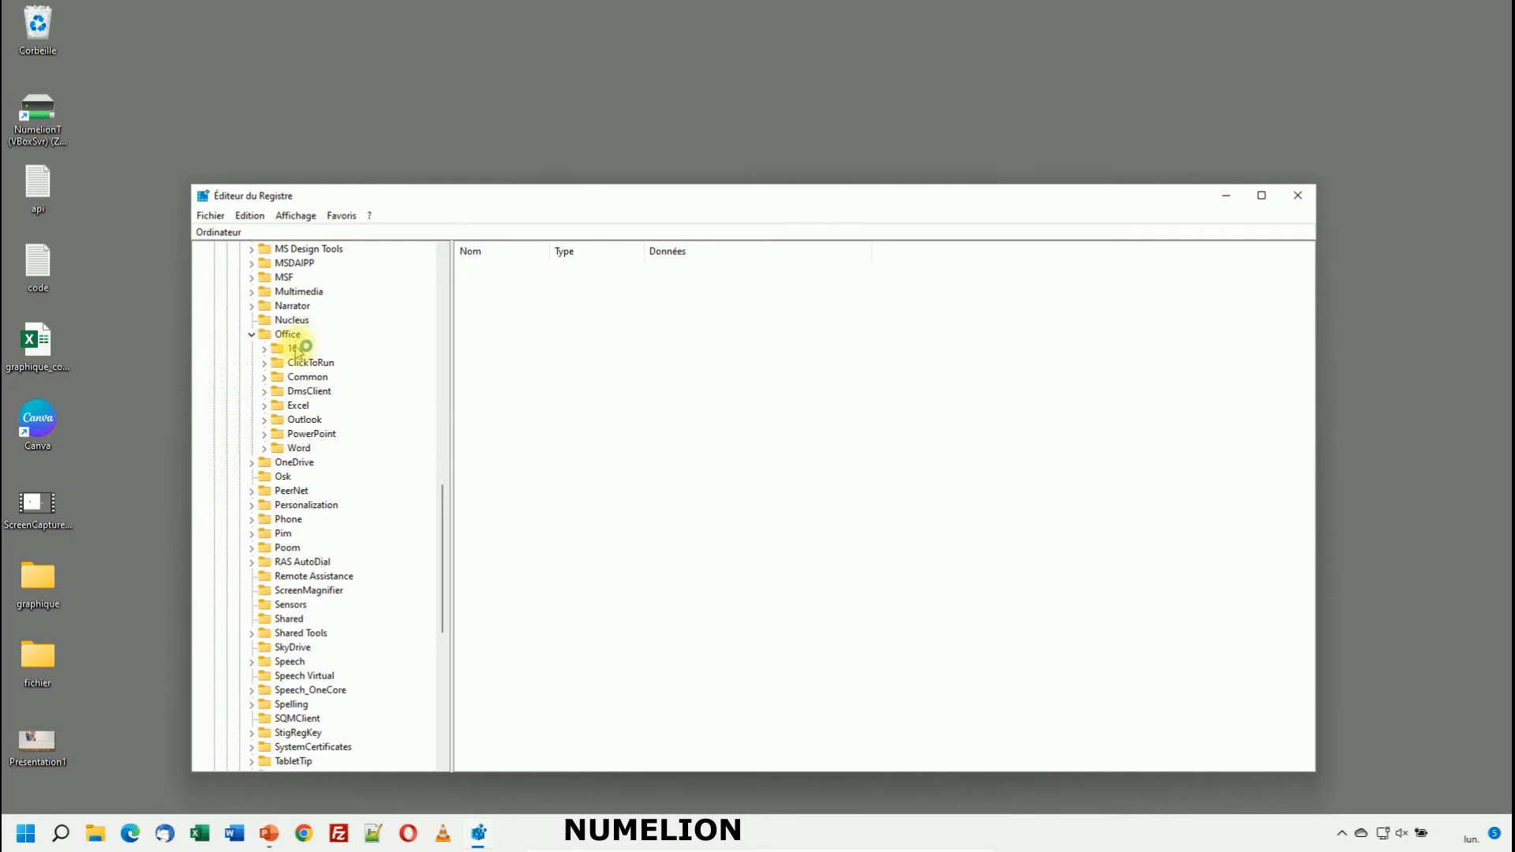
left_click(267, 352)
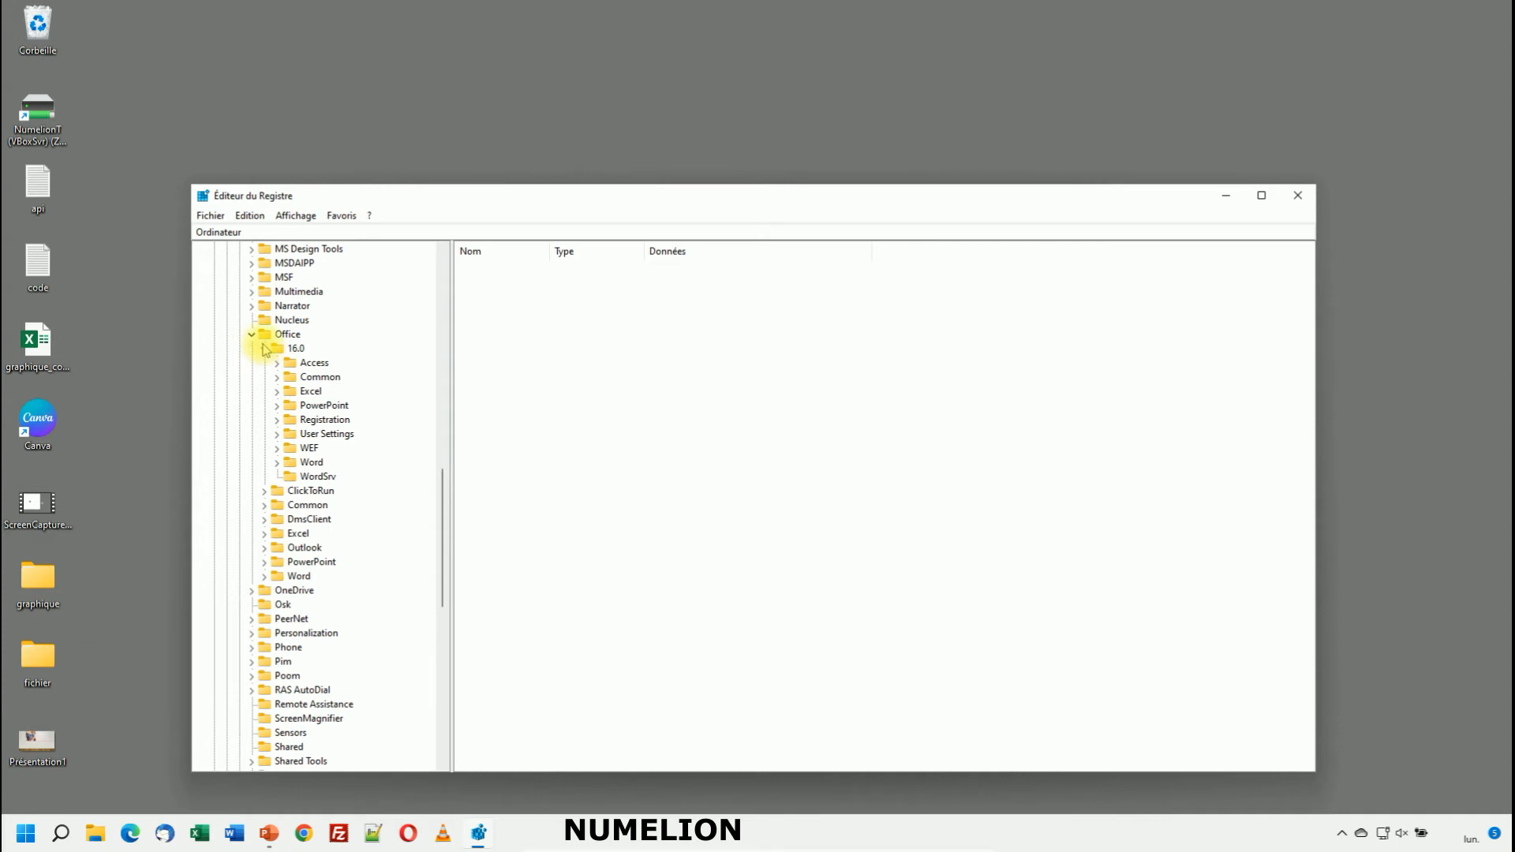
left_click(278, 406)
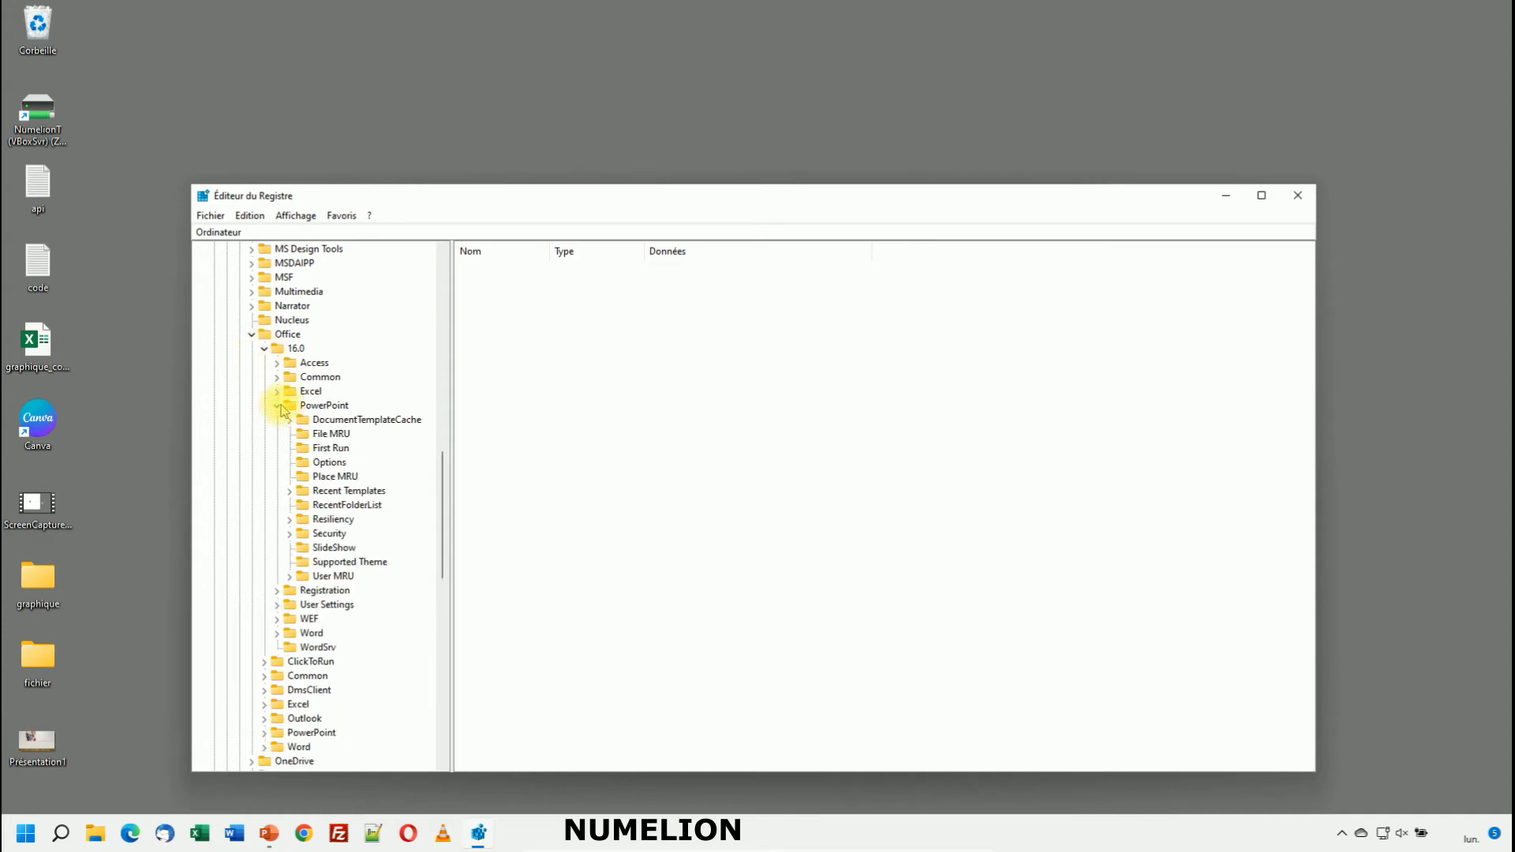
left_click(321, 465)
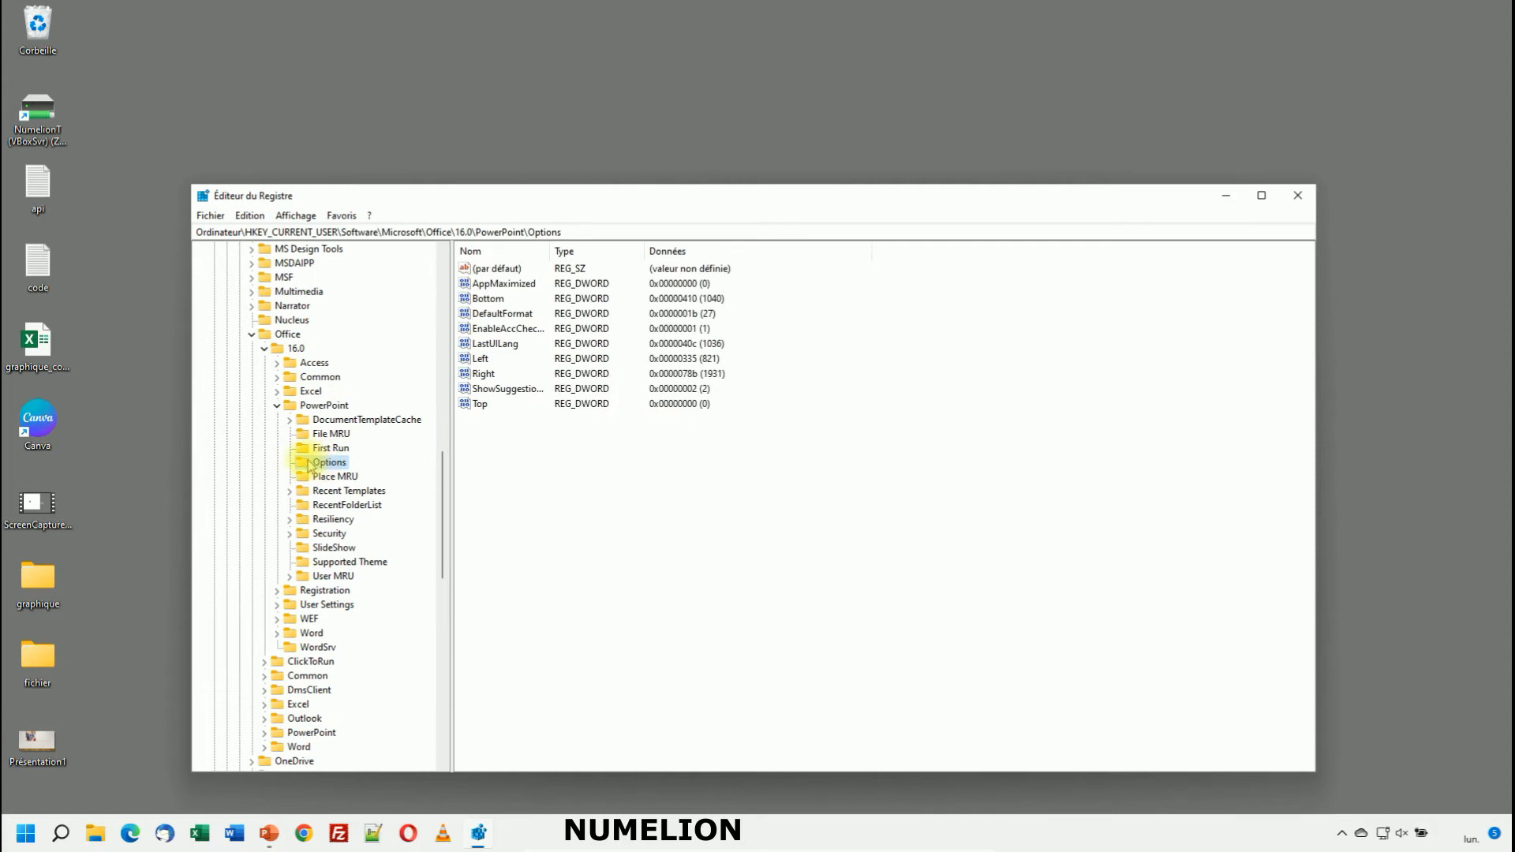
- Create a 32-bit DWORD value named ExportBitmapResolution in the Options key and open it for editing
right_click(321, 465)
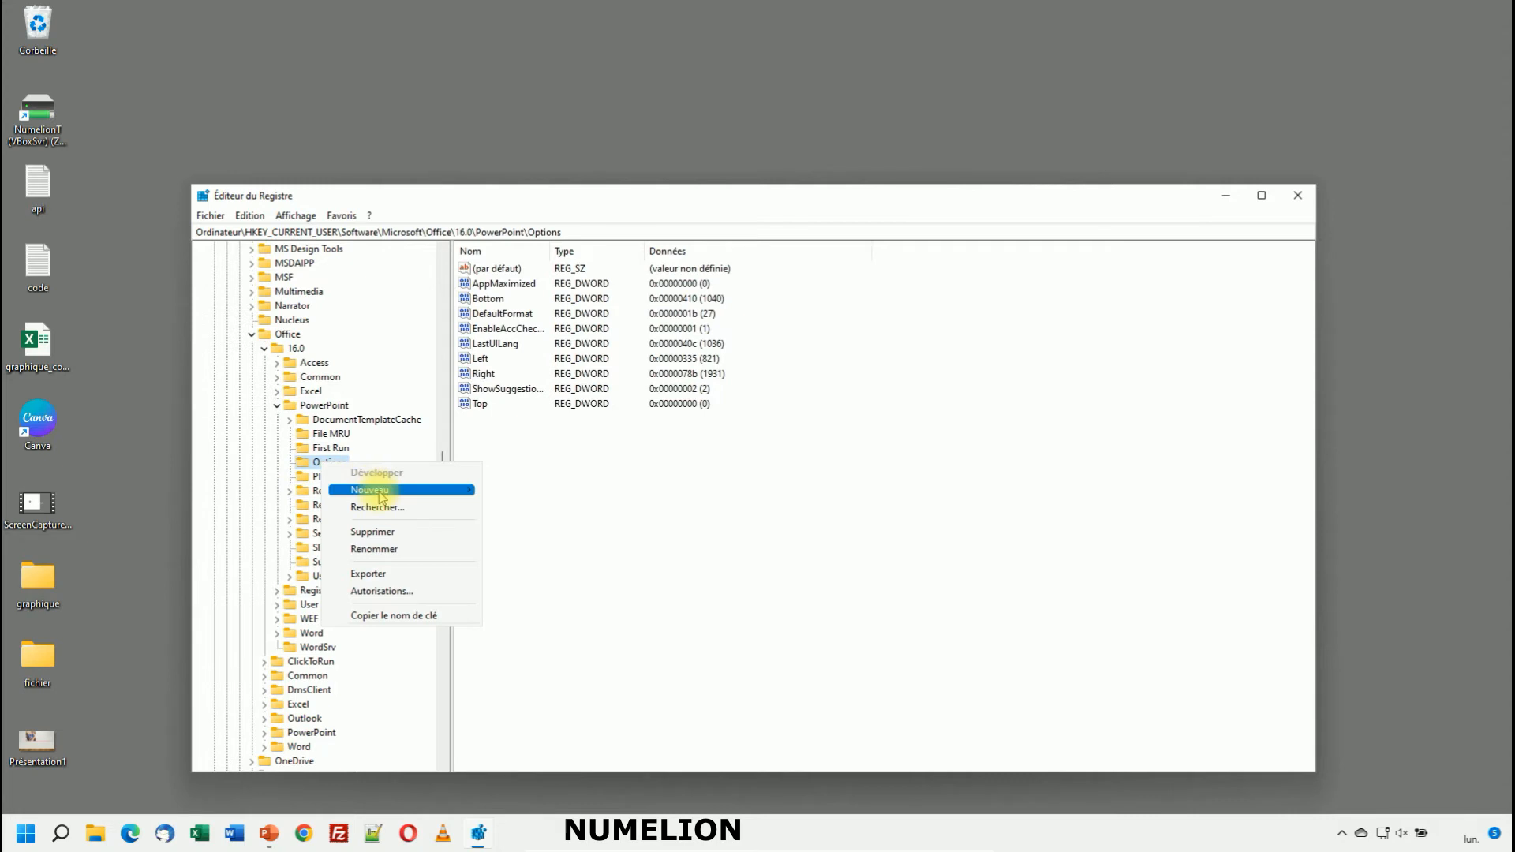
mouse_move(382, 491)
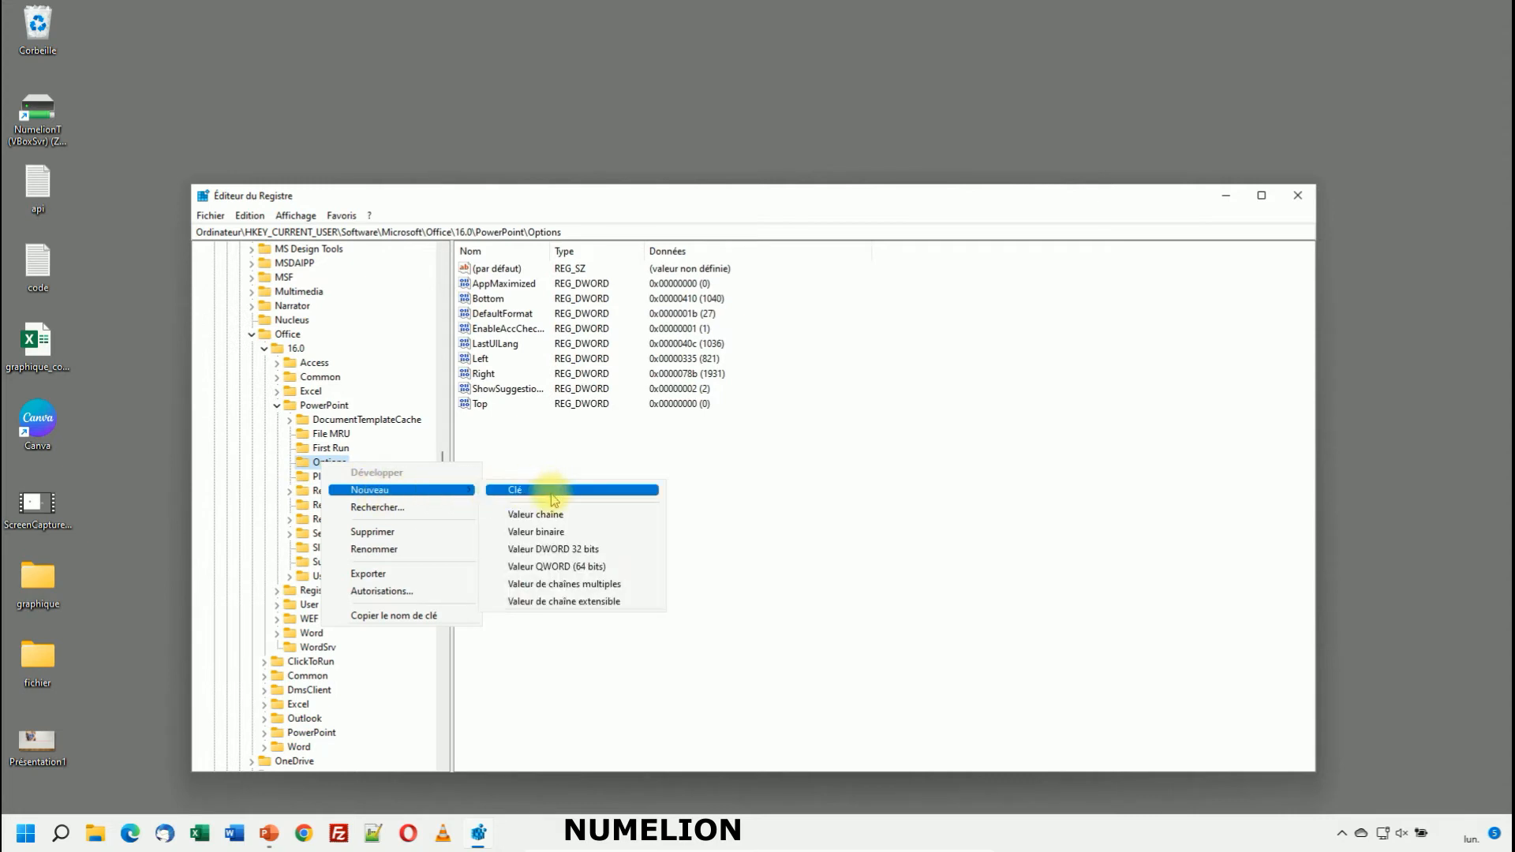
left_click(594, 551)
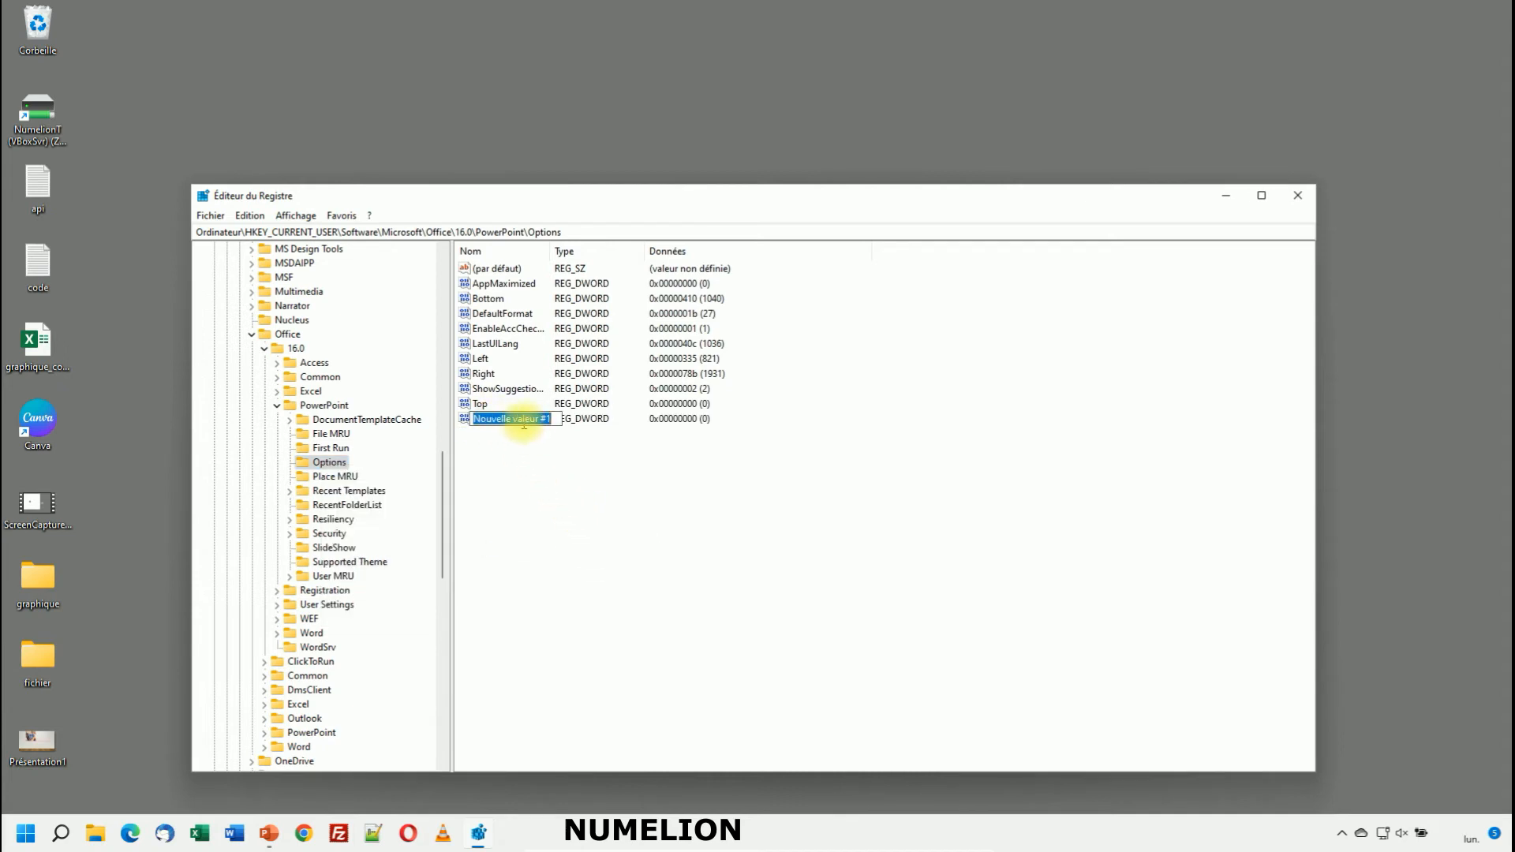
type("ExportBitmapResol")
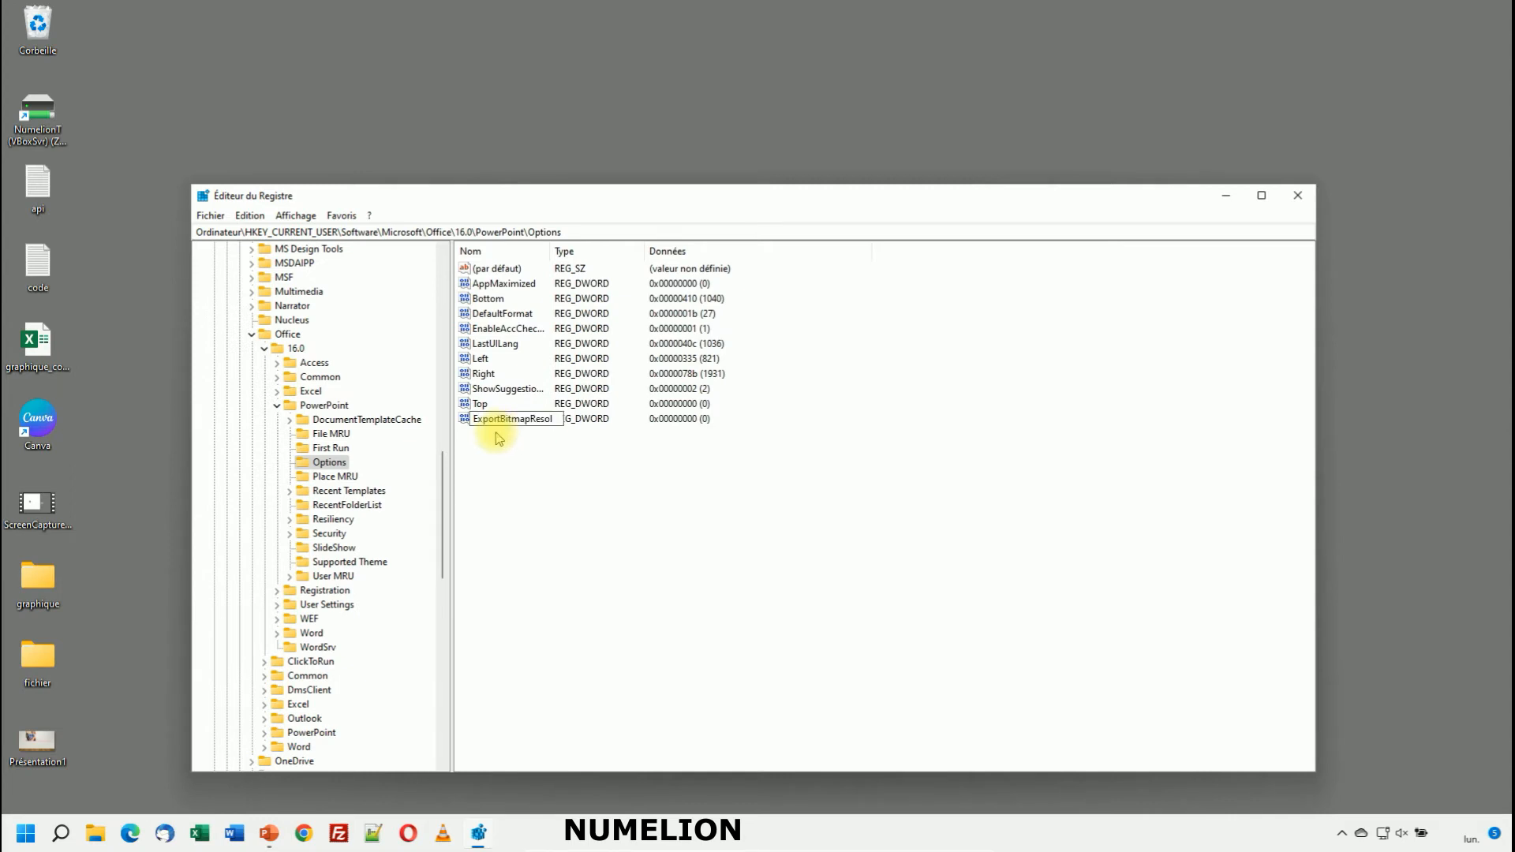
type("ution")
key("Return")
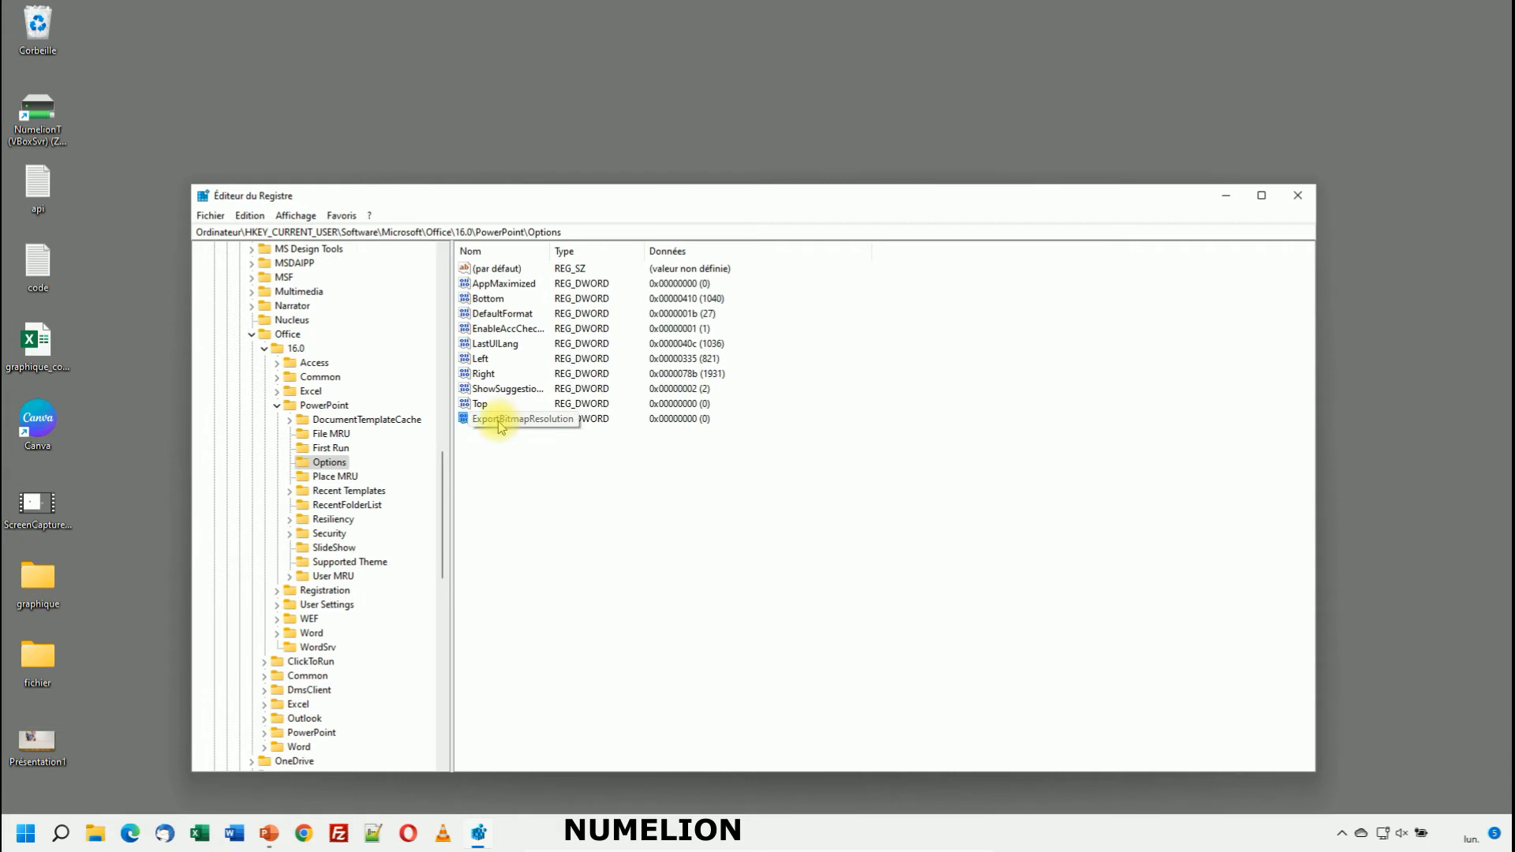
right_click(499, 425)
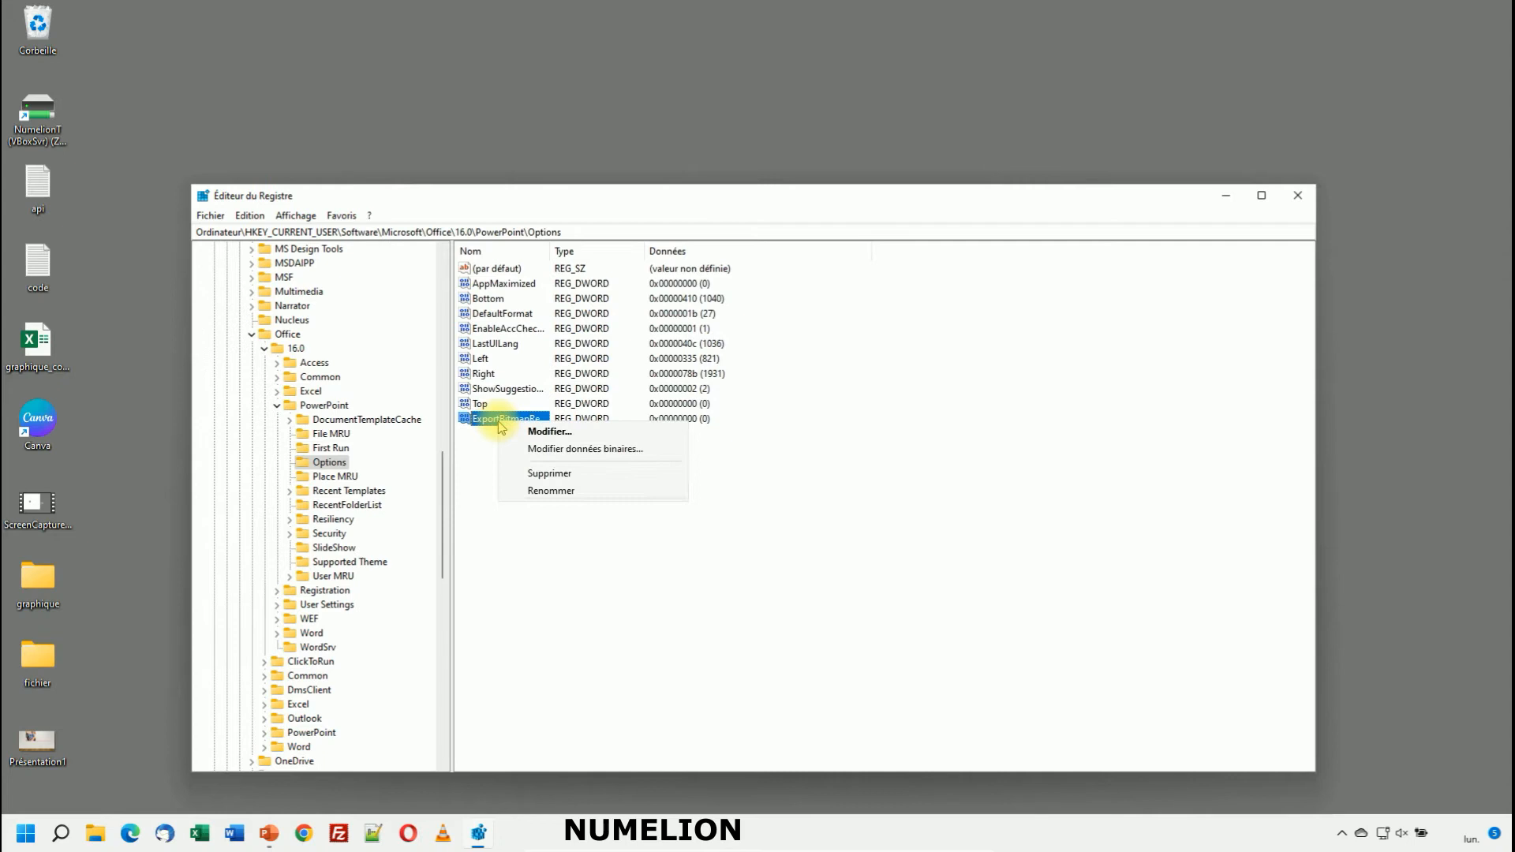
left_click(543, 432)
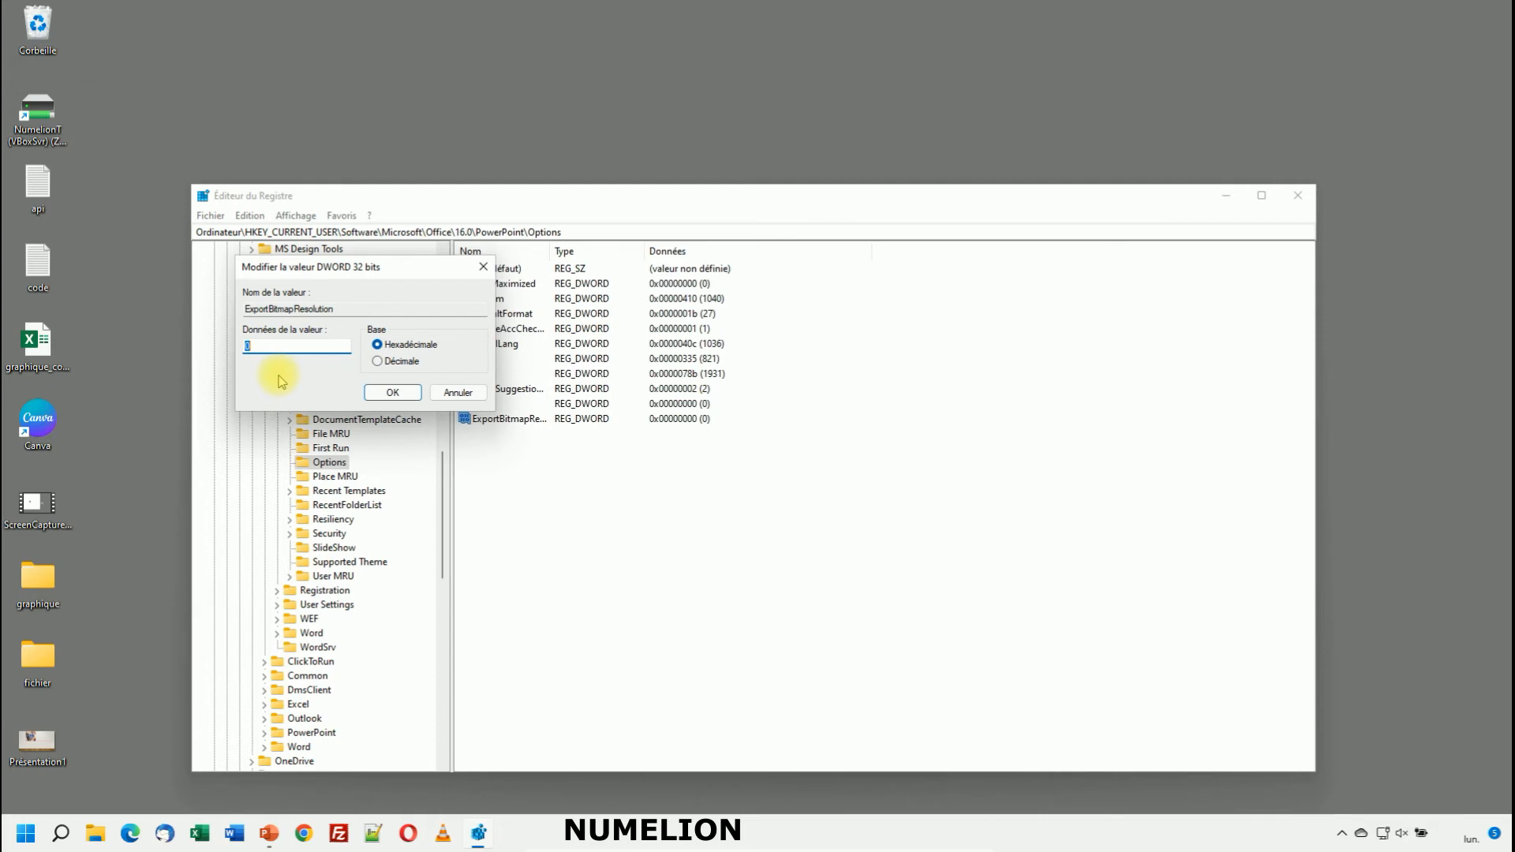
- Examine the image dimensions in the detailed properties of the Présentation1 file, then close its properties
left_click(47, 746)
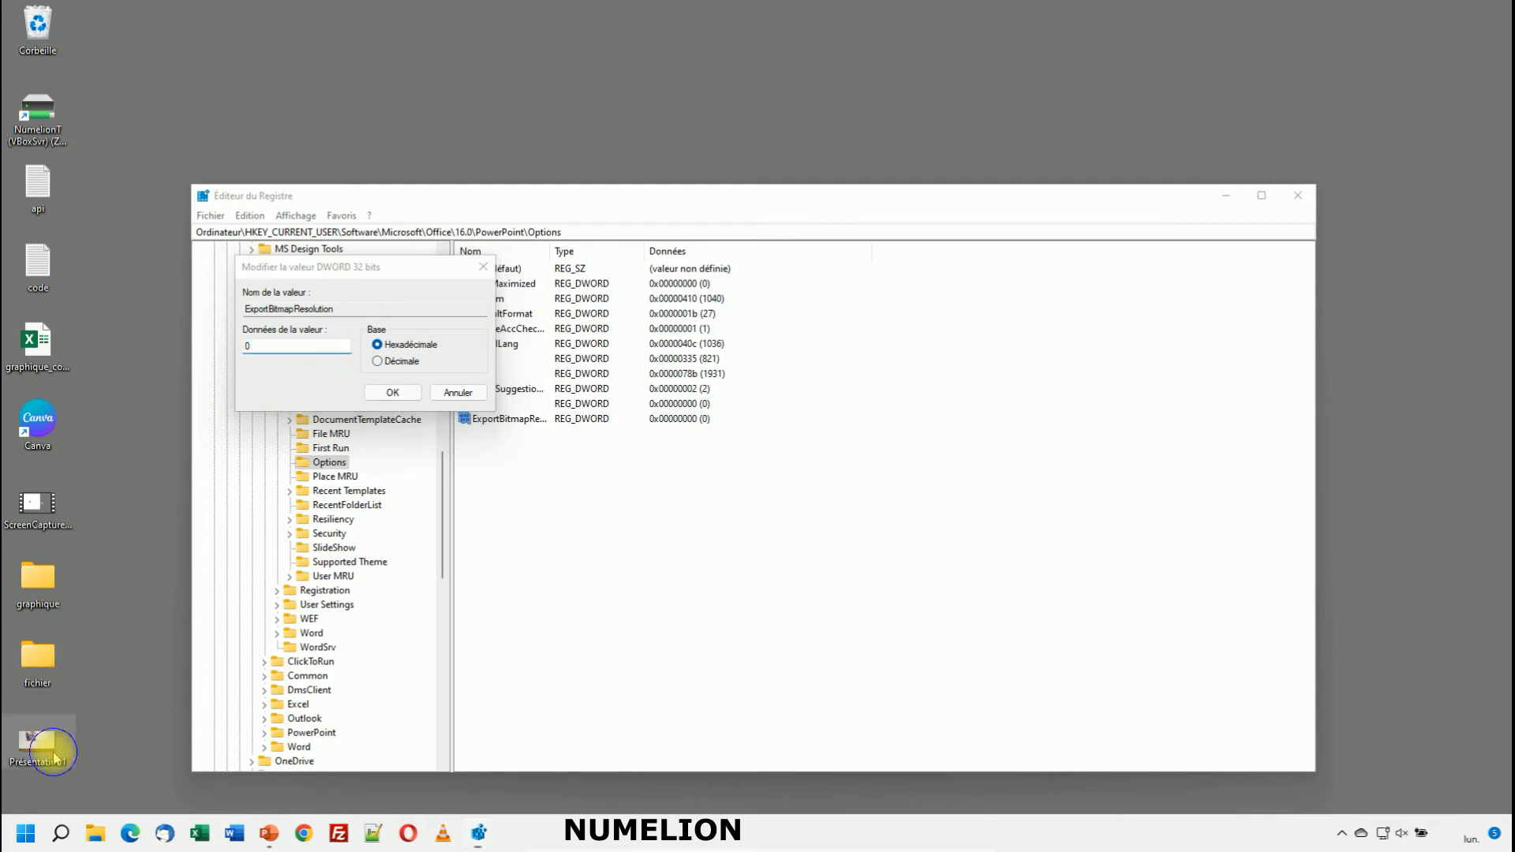
right_click(57, 748)
left_click(111, 736)
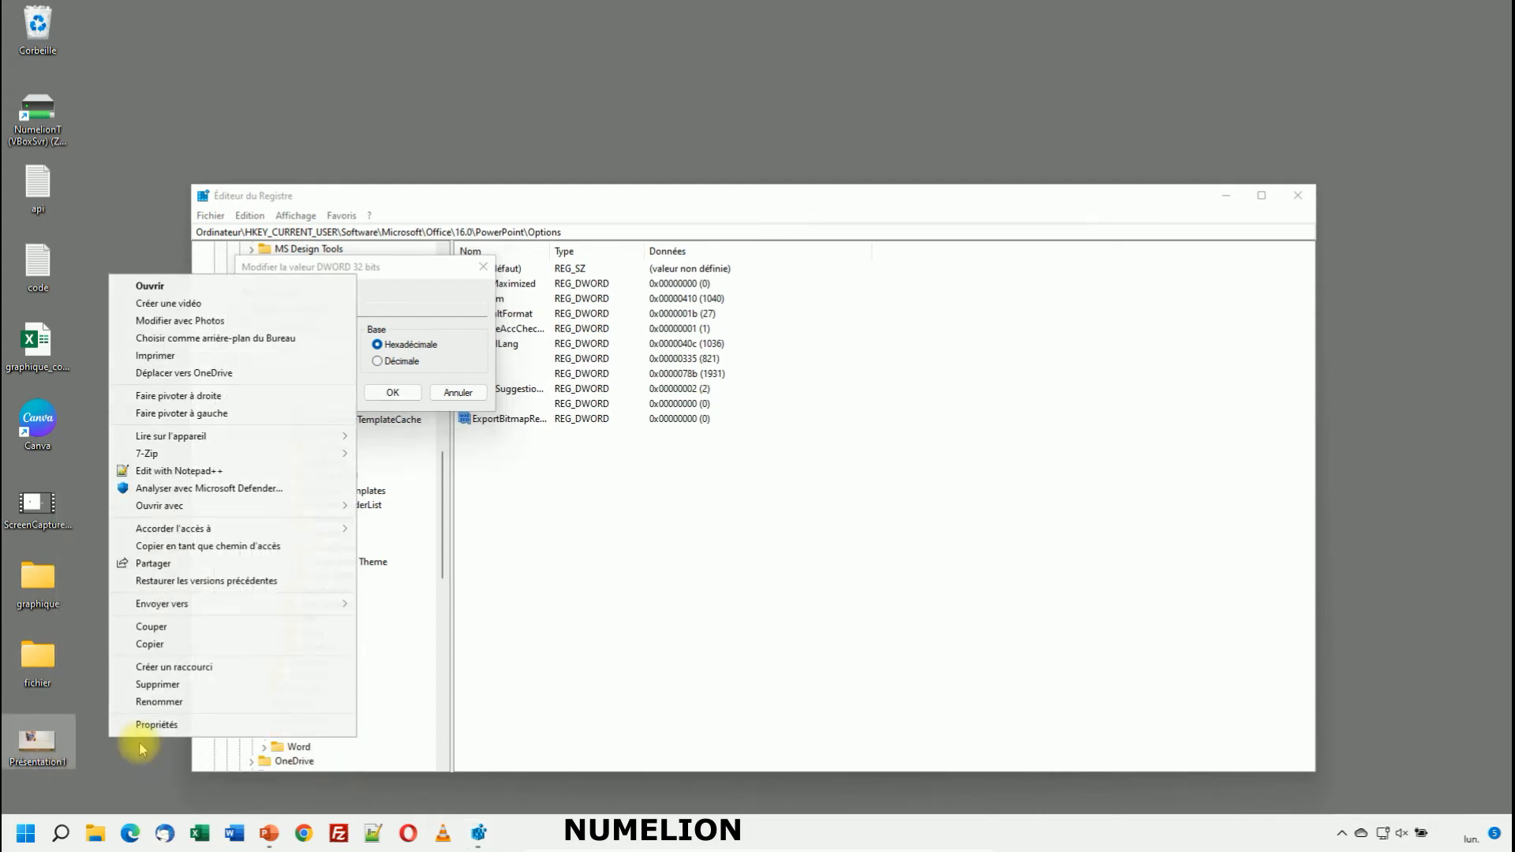
left_click(155, 724)
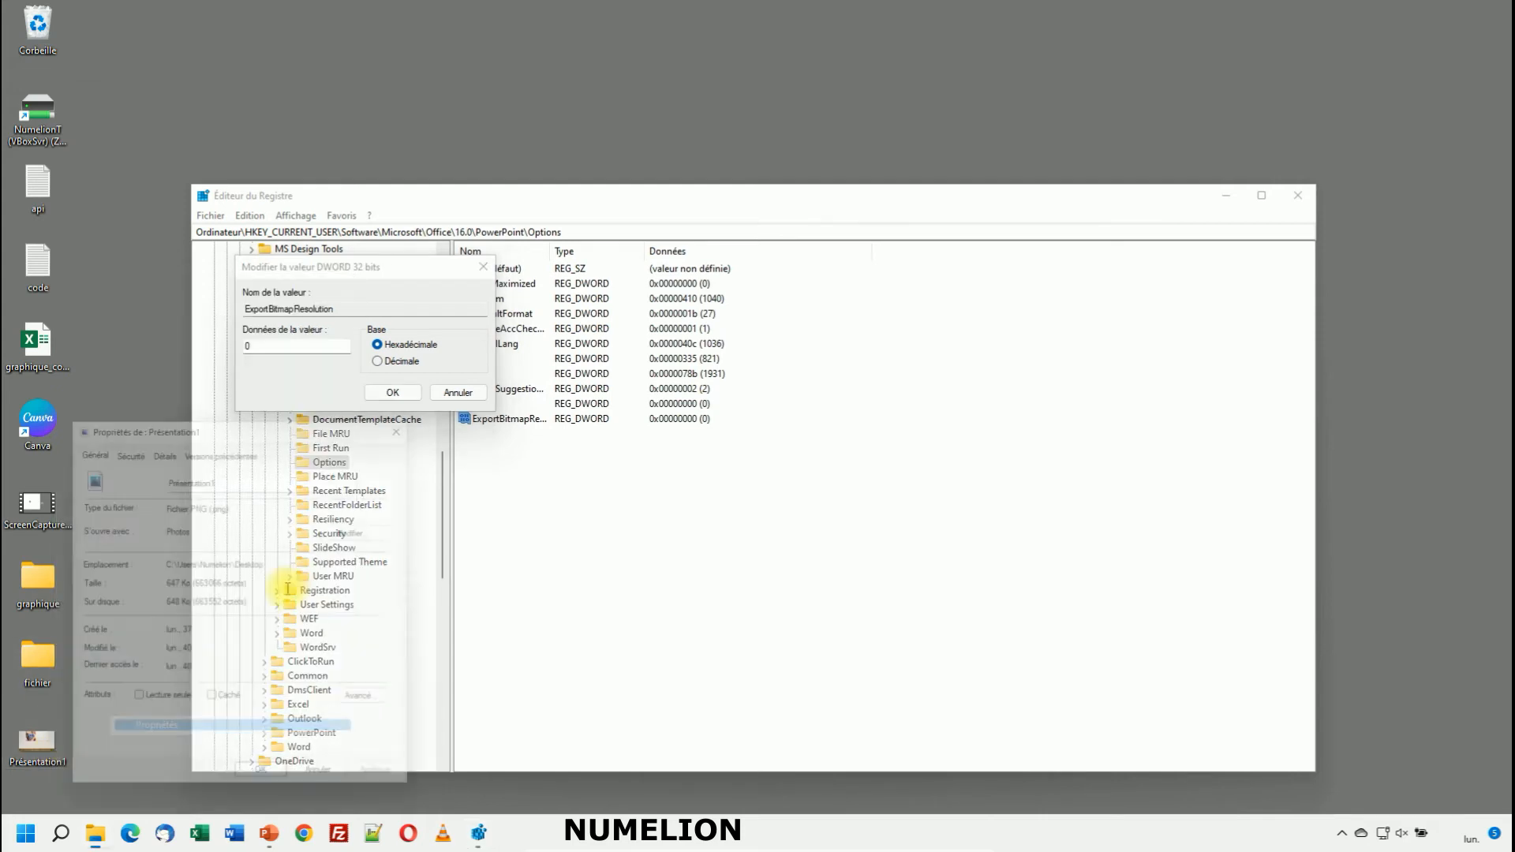
left_click(162, 442)
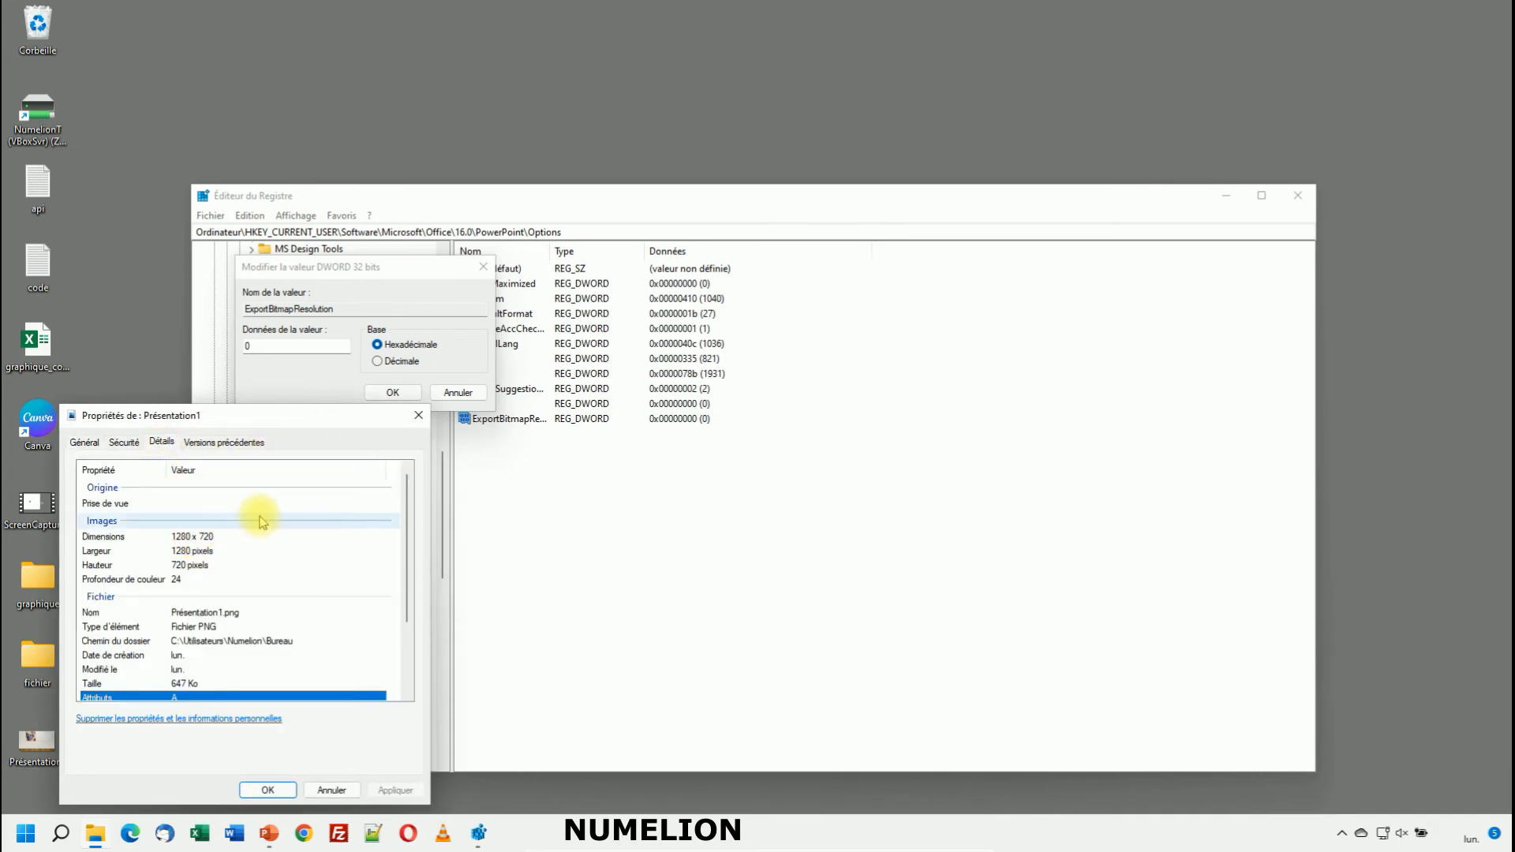
left_click(418, 415)
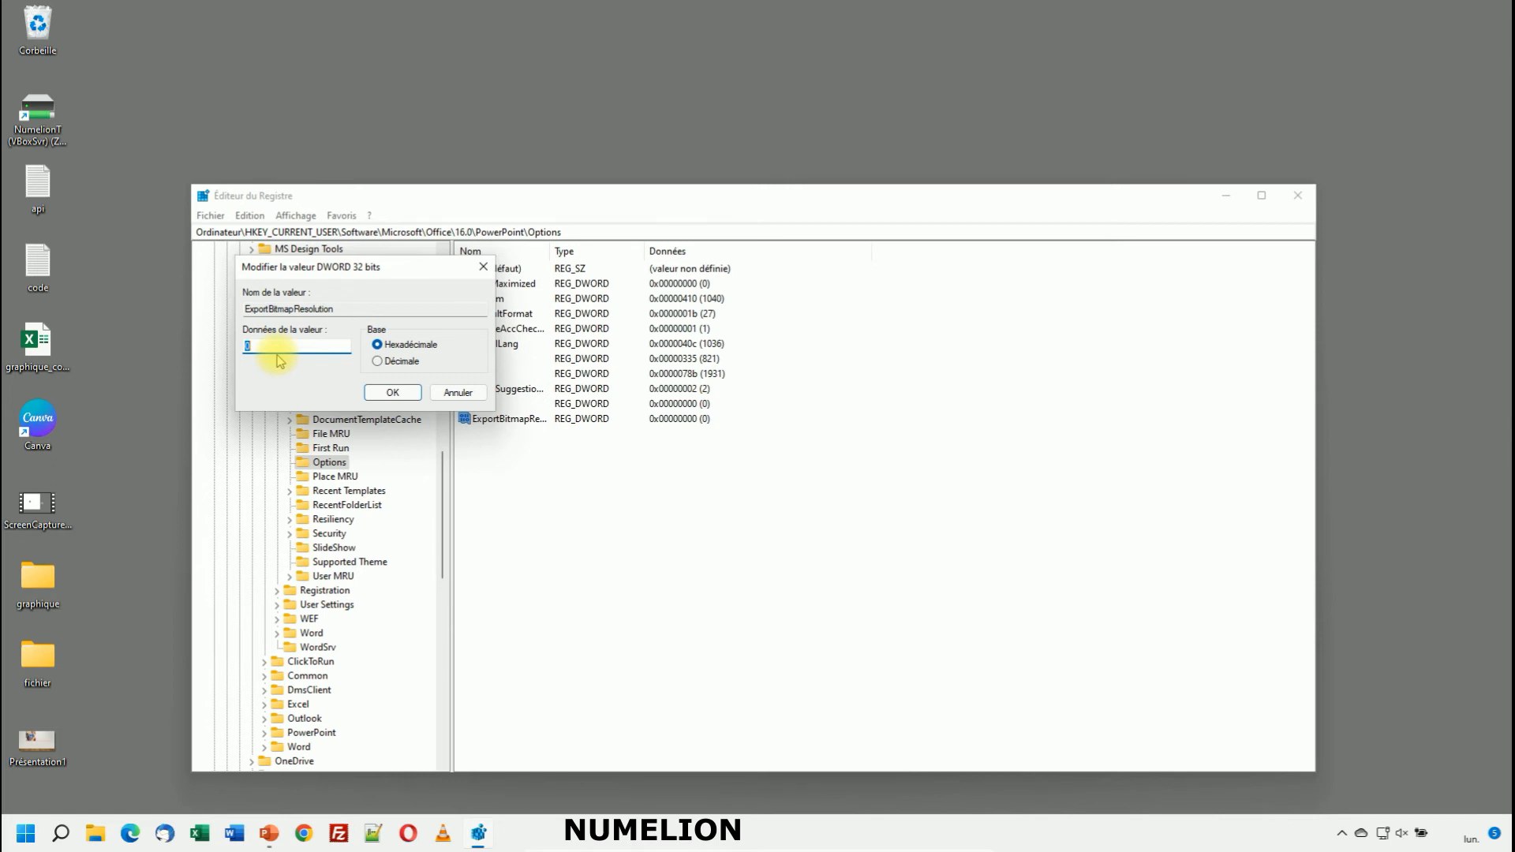
- Set ExportBitmapResolution to 300 in decimal base and confirm the change
left_click(403, 362)
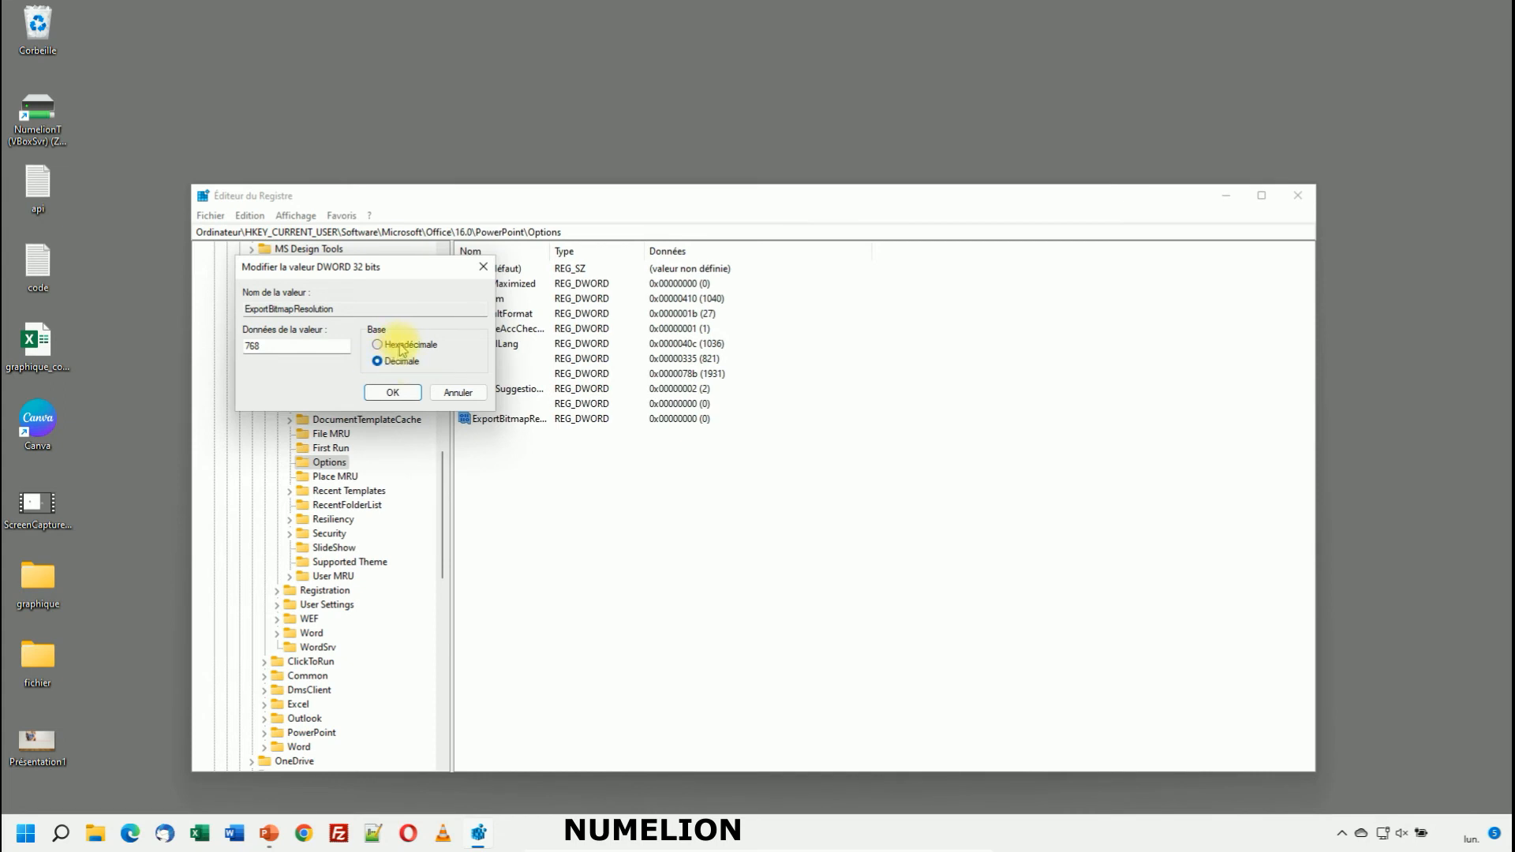
left_click_drag(290, 348, 247, 388)
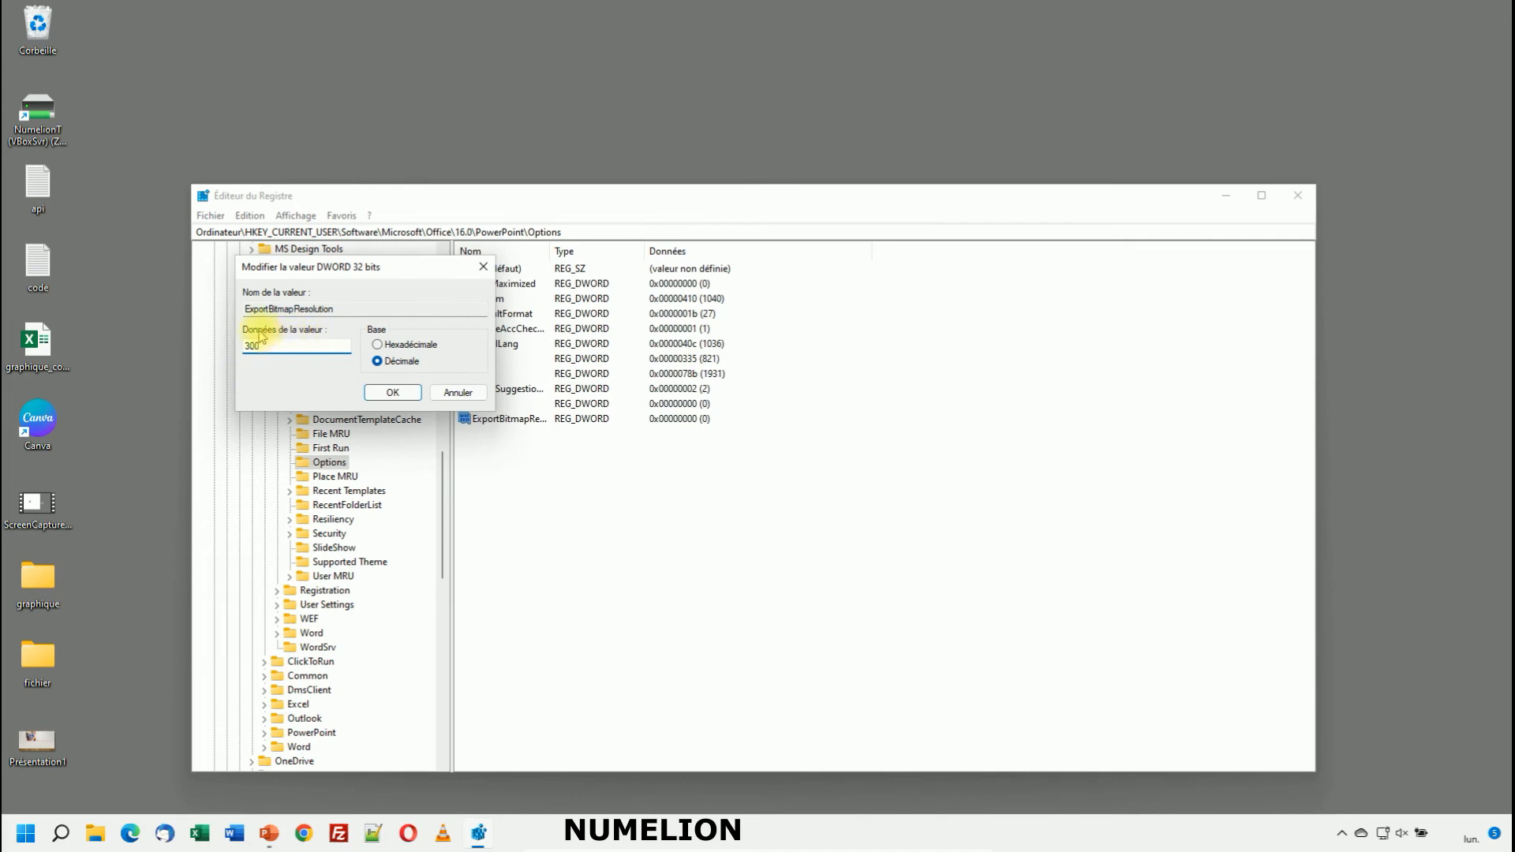
left_click(392, 392)
- Quit the Registry Editor and save the presentation open in PowerPoint to the Bureau folder as Présentation1
left_click(211, 216)
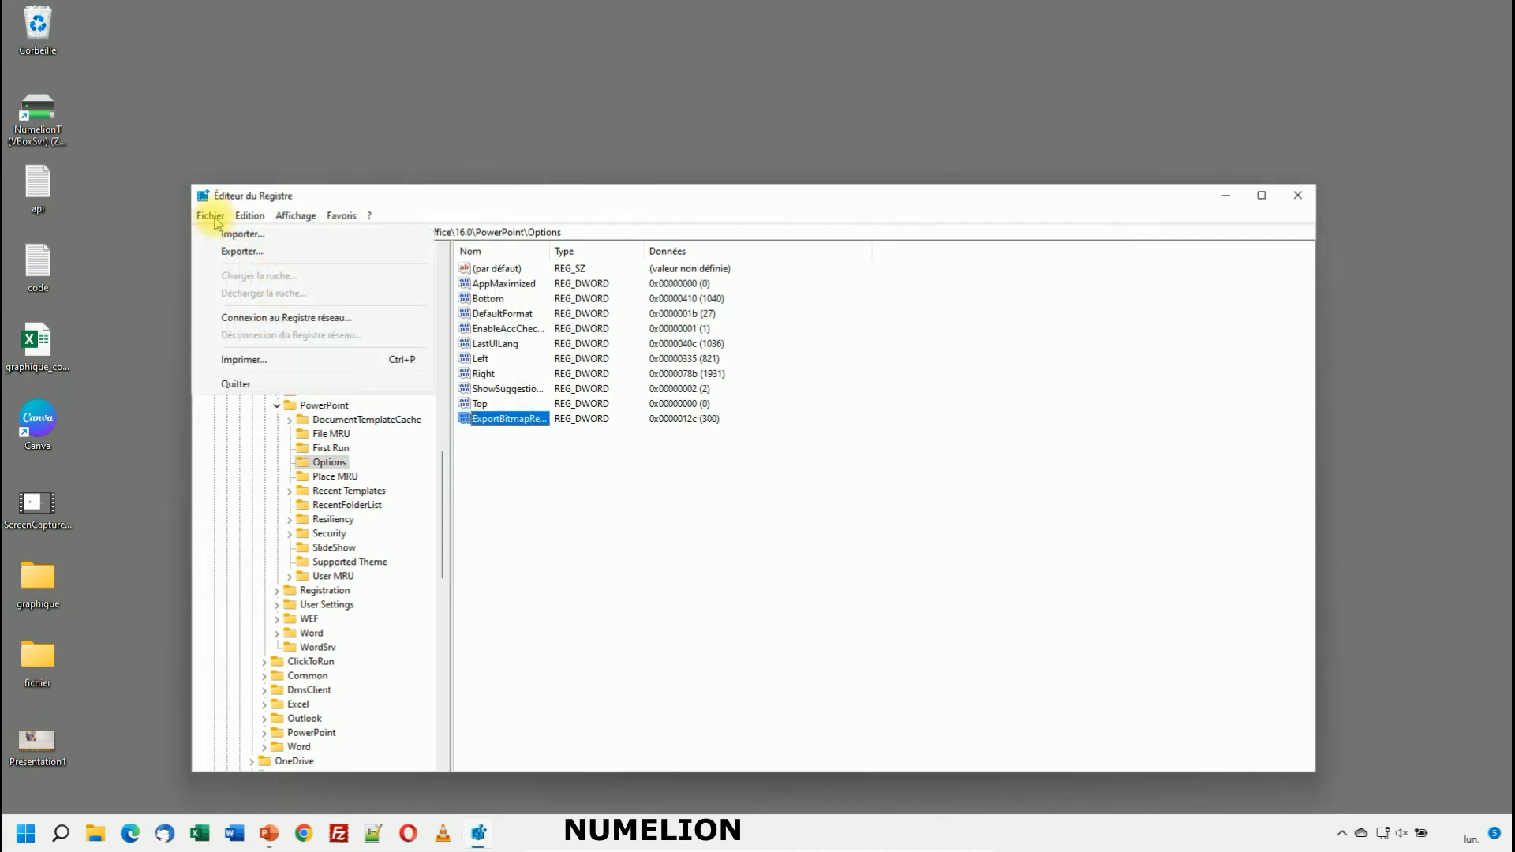
left_click(236, 383)
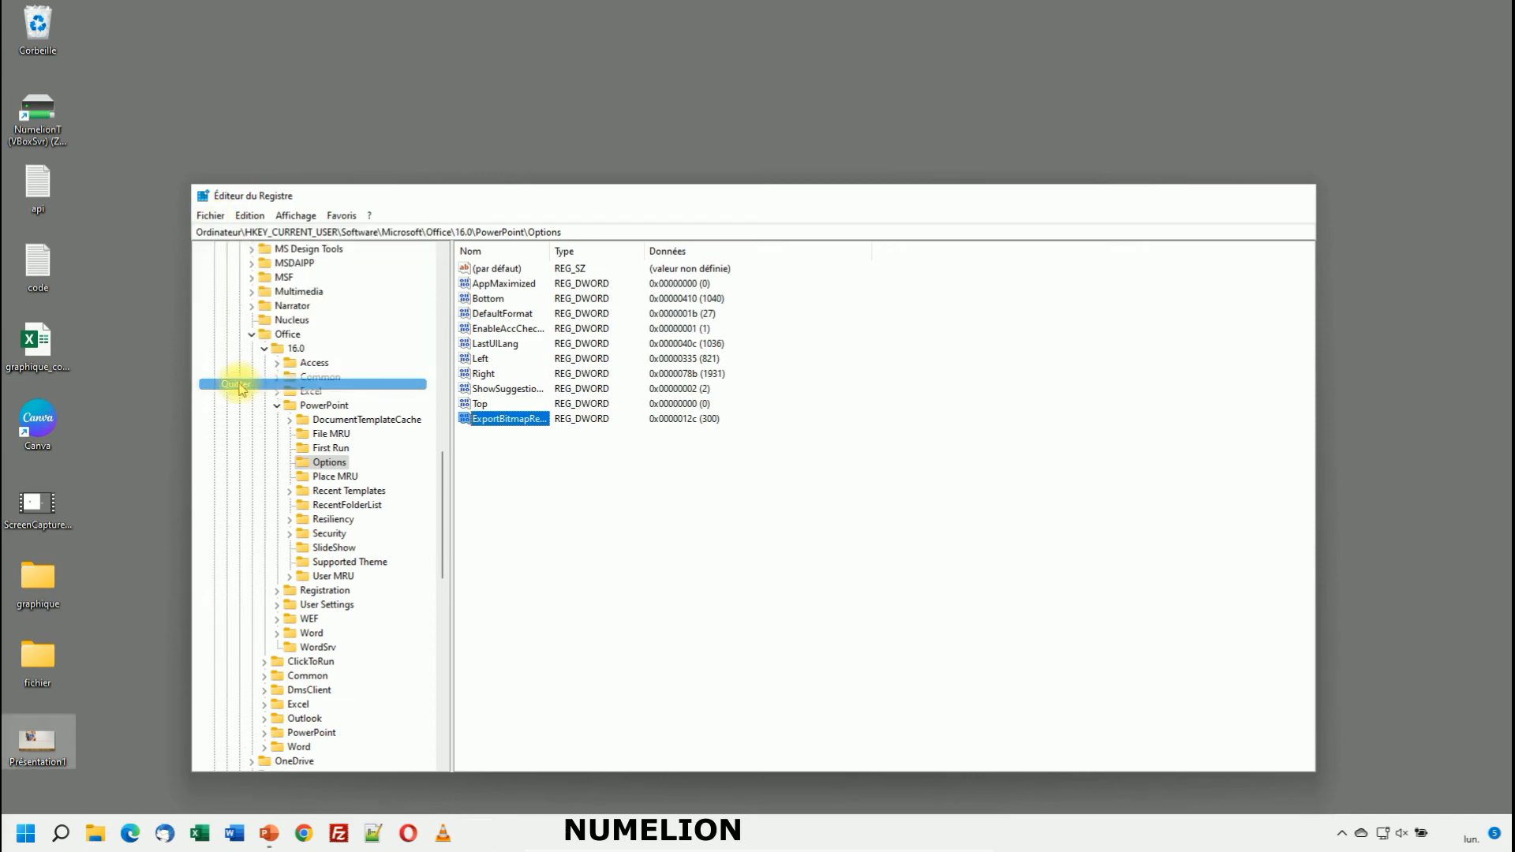
left_click(269, 832)
left_click(23, 37)
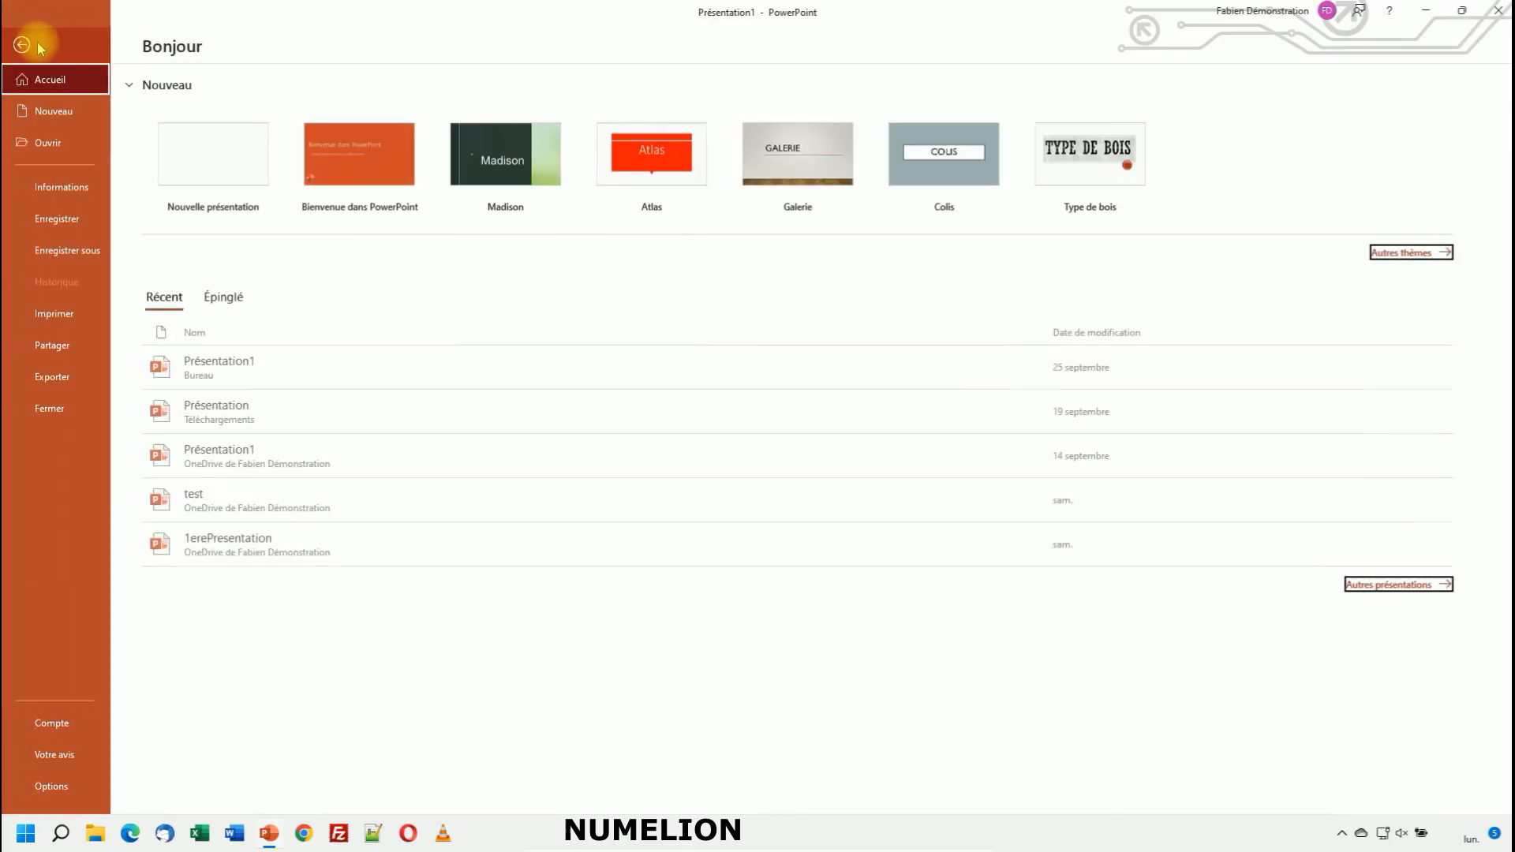
left_click(79, 260)
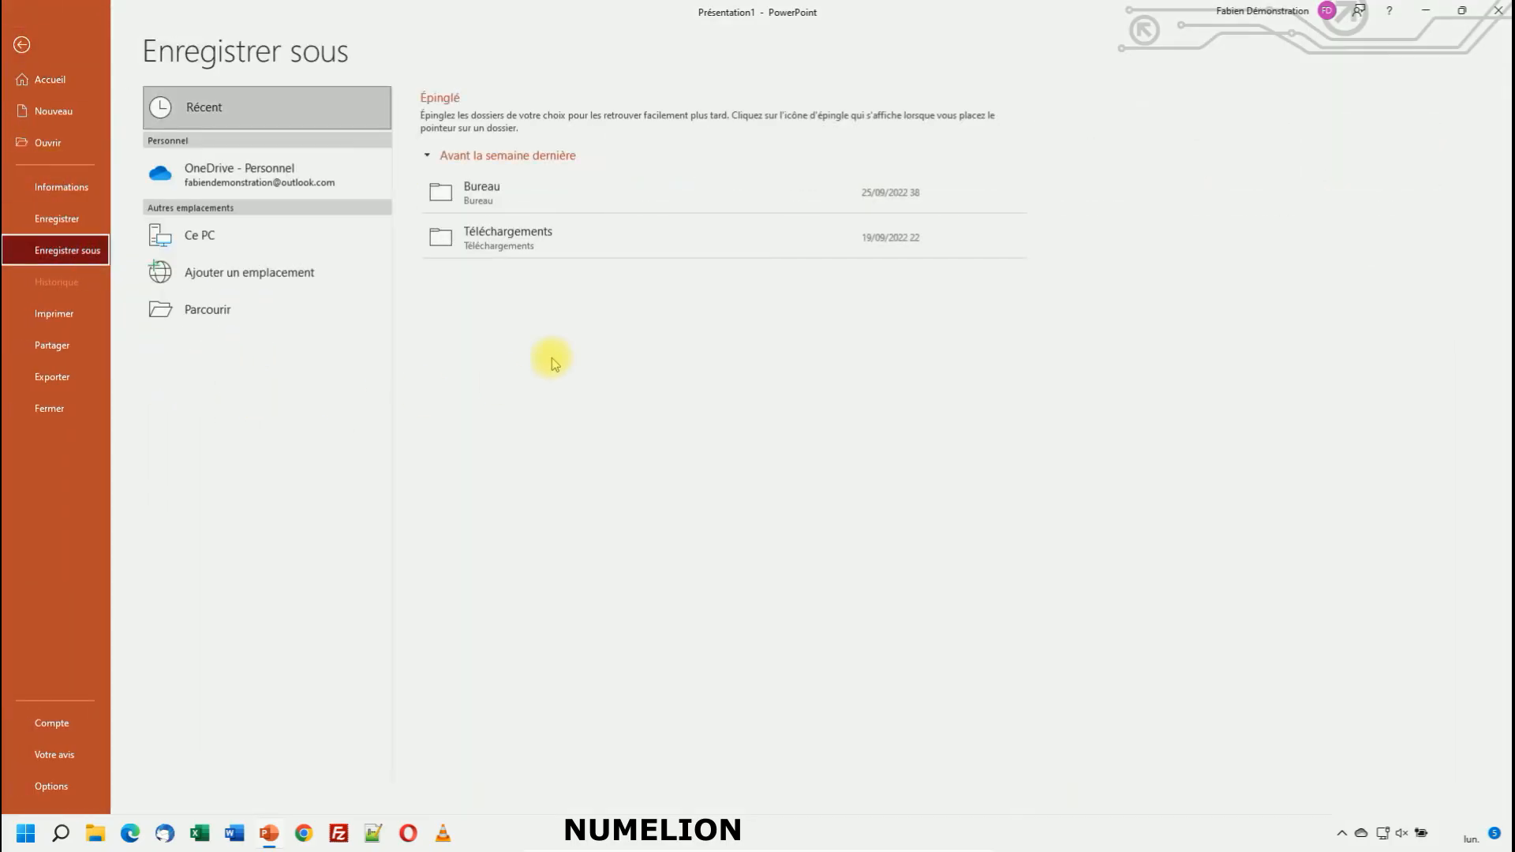
left_click(477, 203)
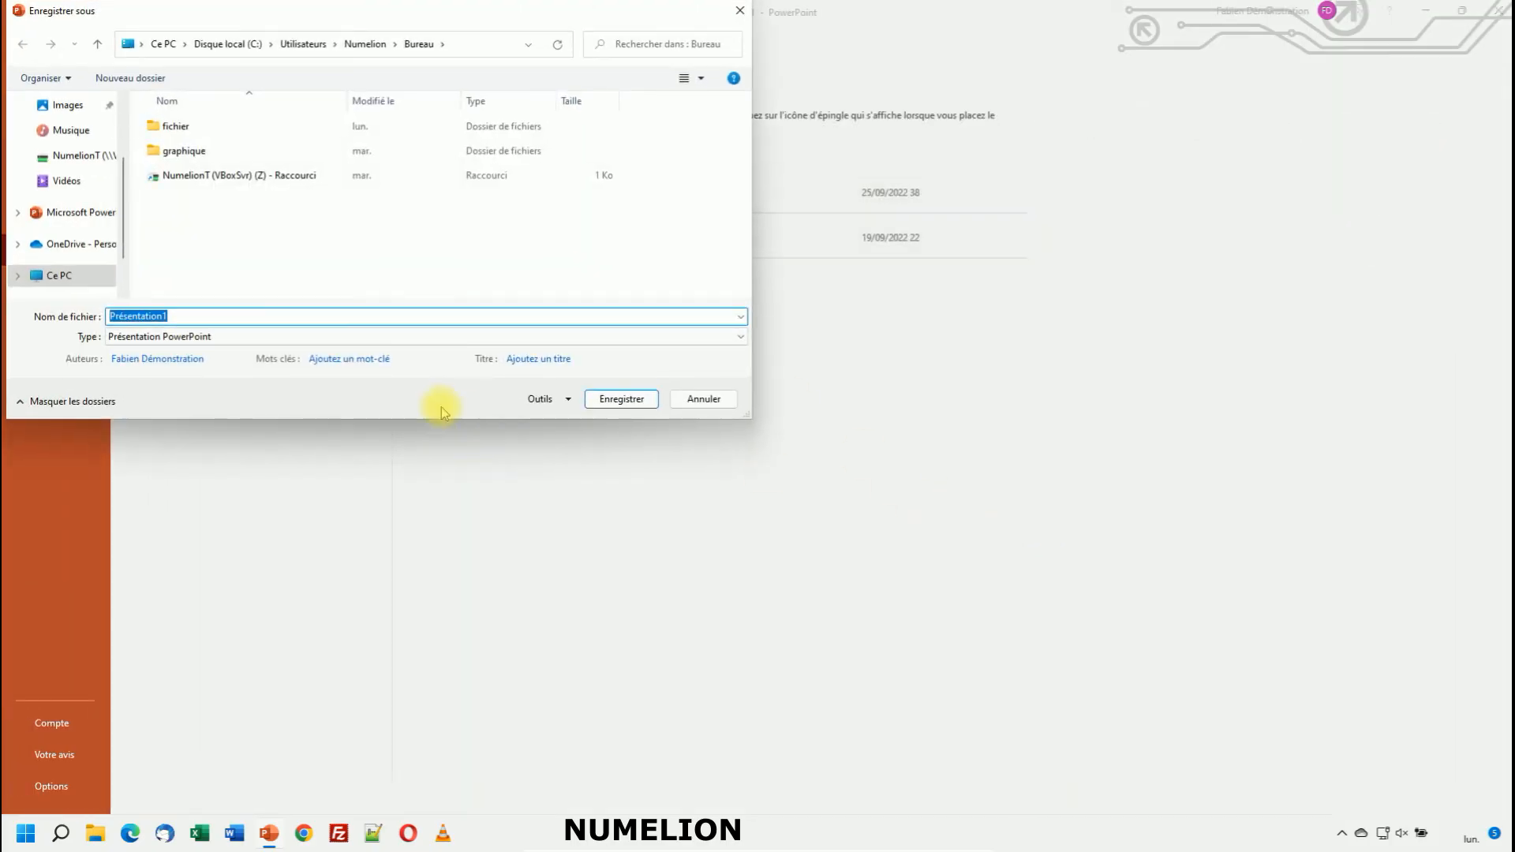
left_click(621, 395)
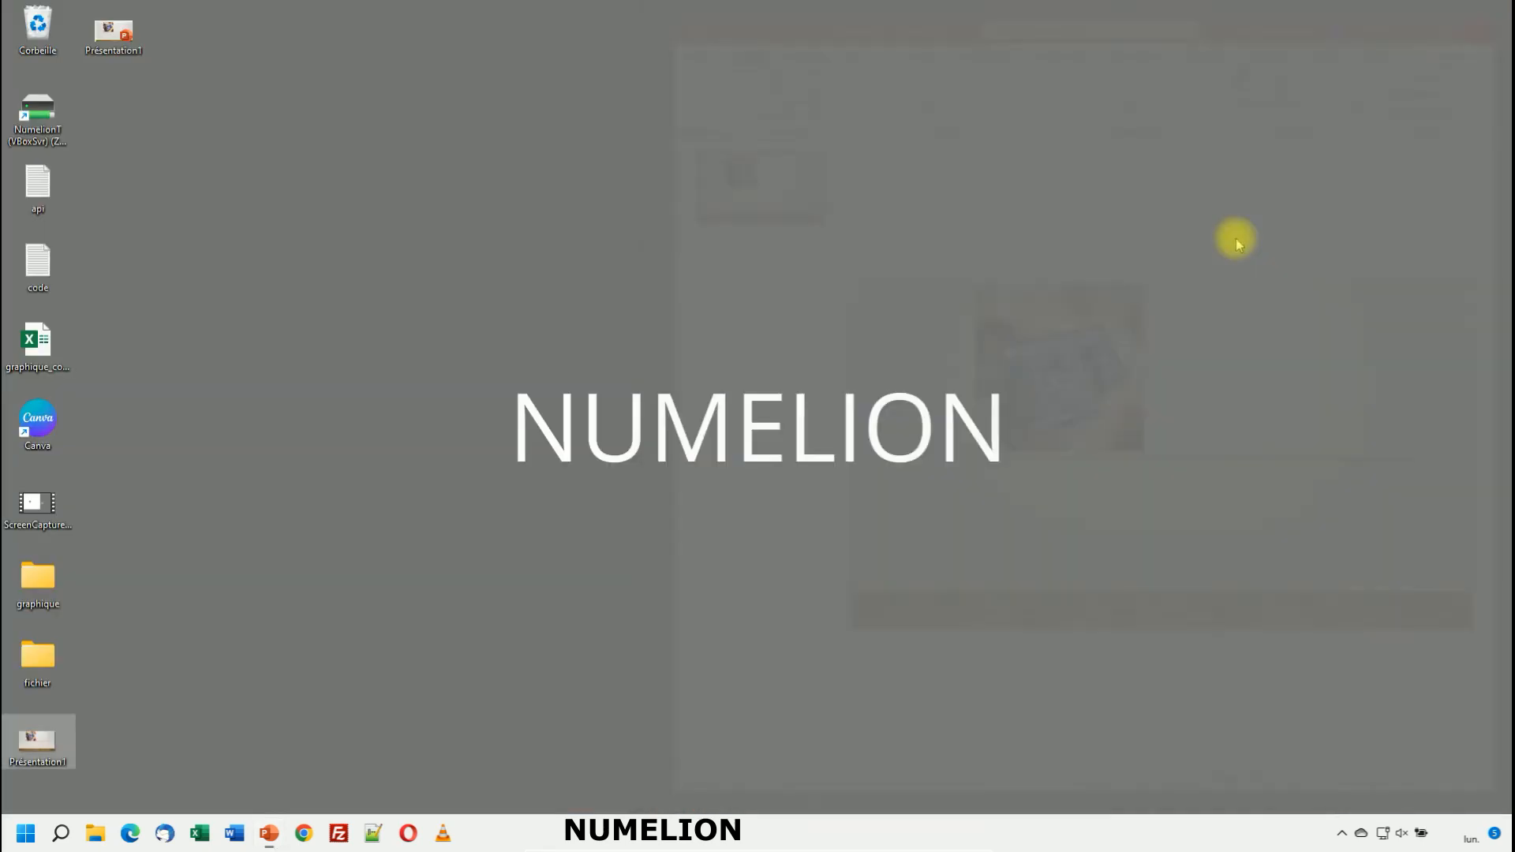
- Reopen the saved Présentation1 presentation in a wider window and start exporting it with the file type changed to PNG
double_click(113, 31)
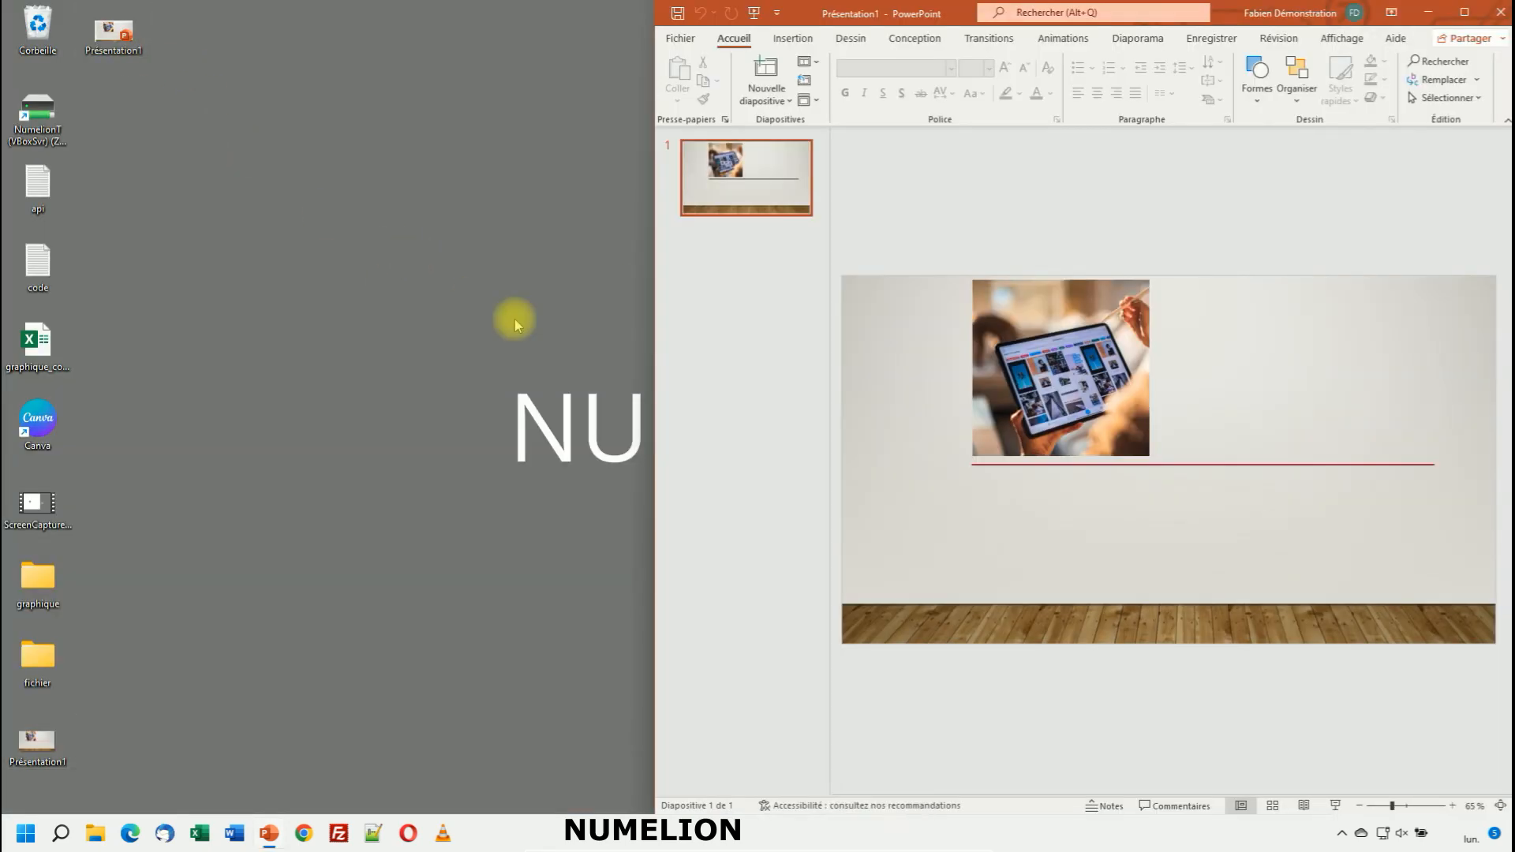
left_click_drag(653, 190, 181, 190)
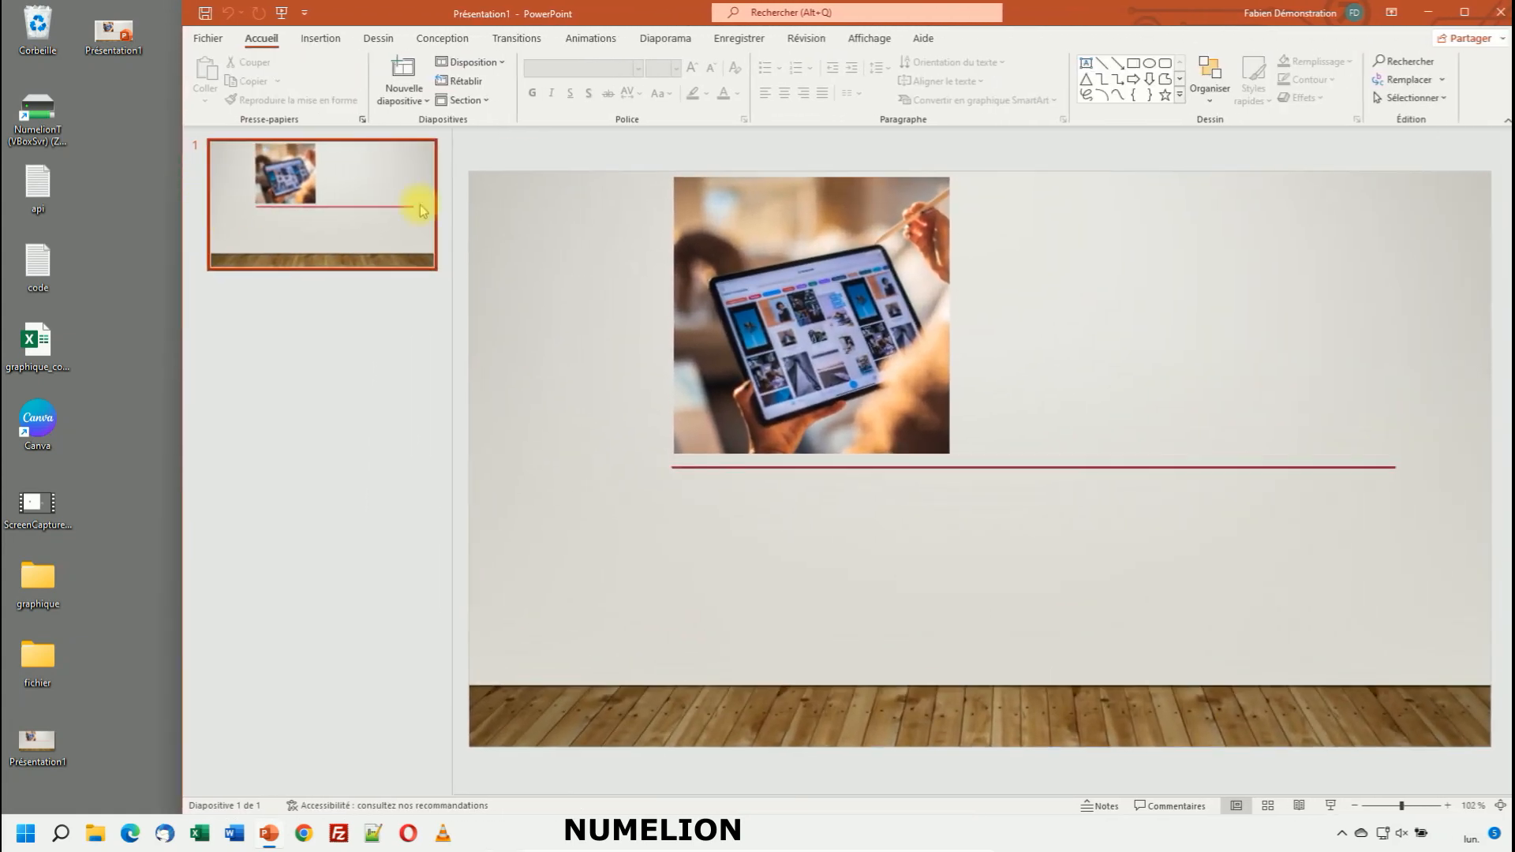
left_click(203, 41)
left_click(205, 44)
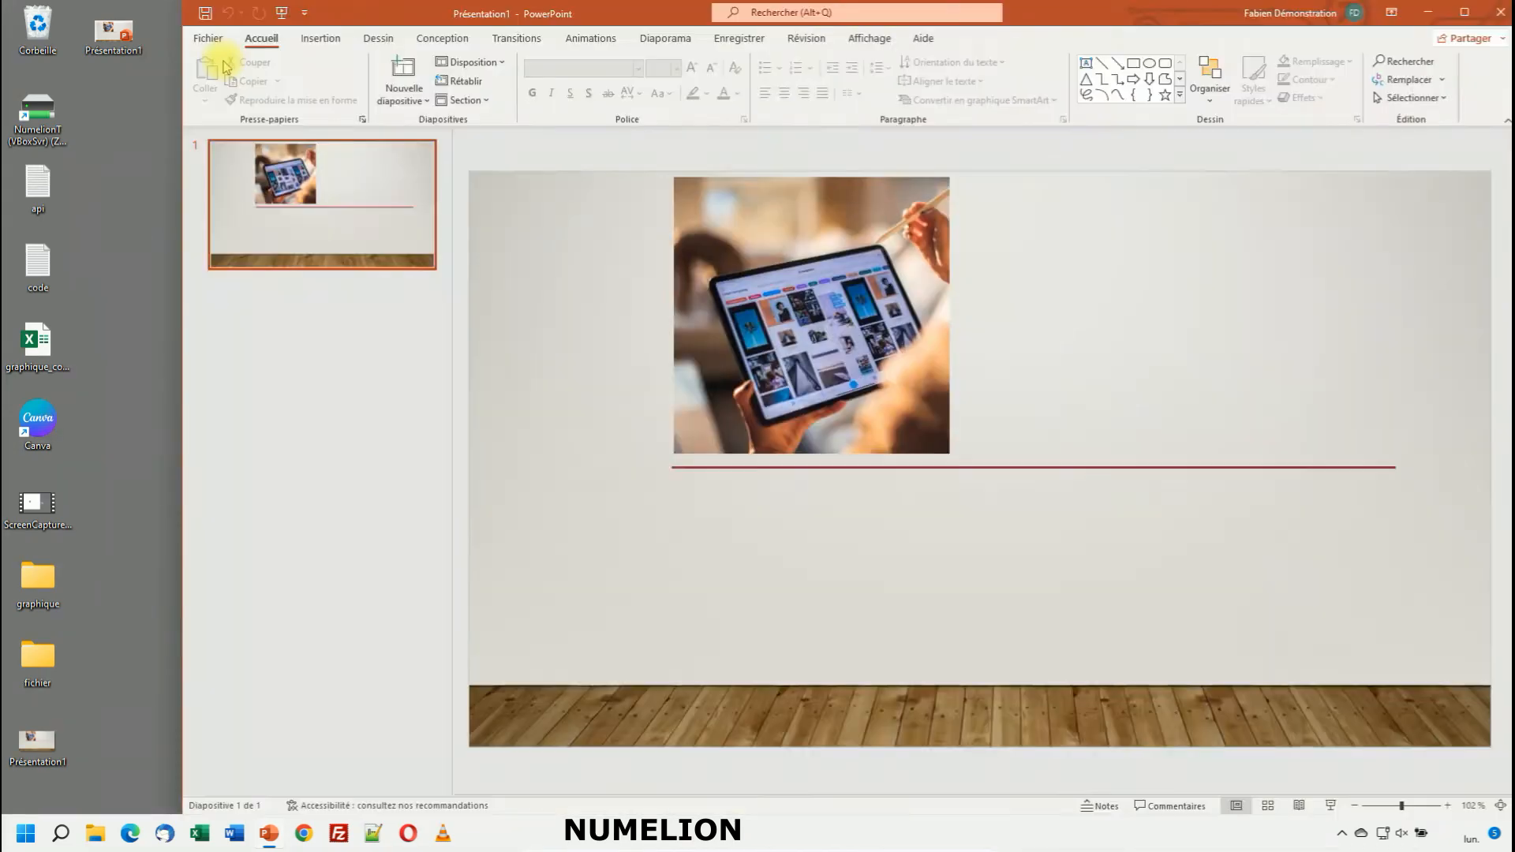
left_click(209, 39)
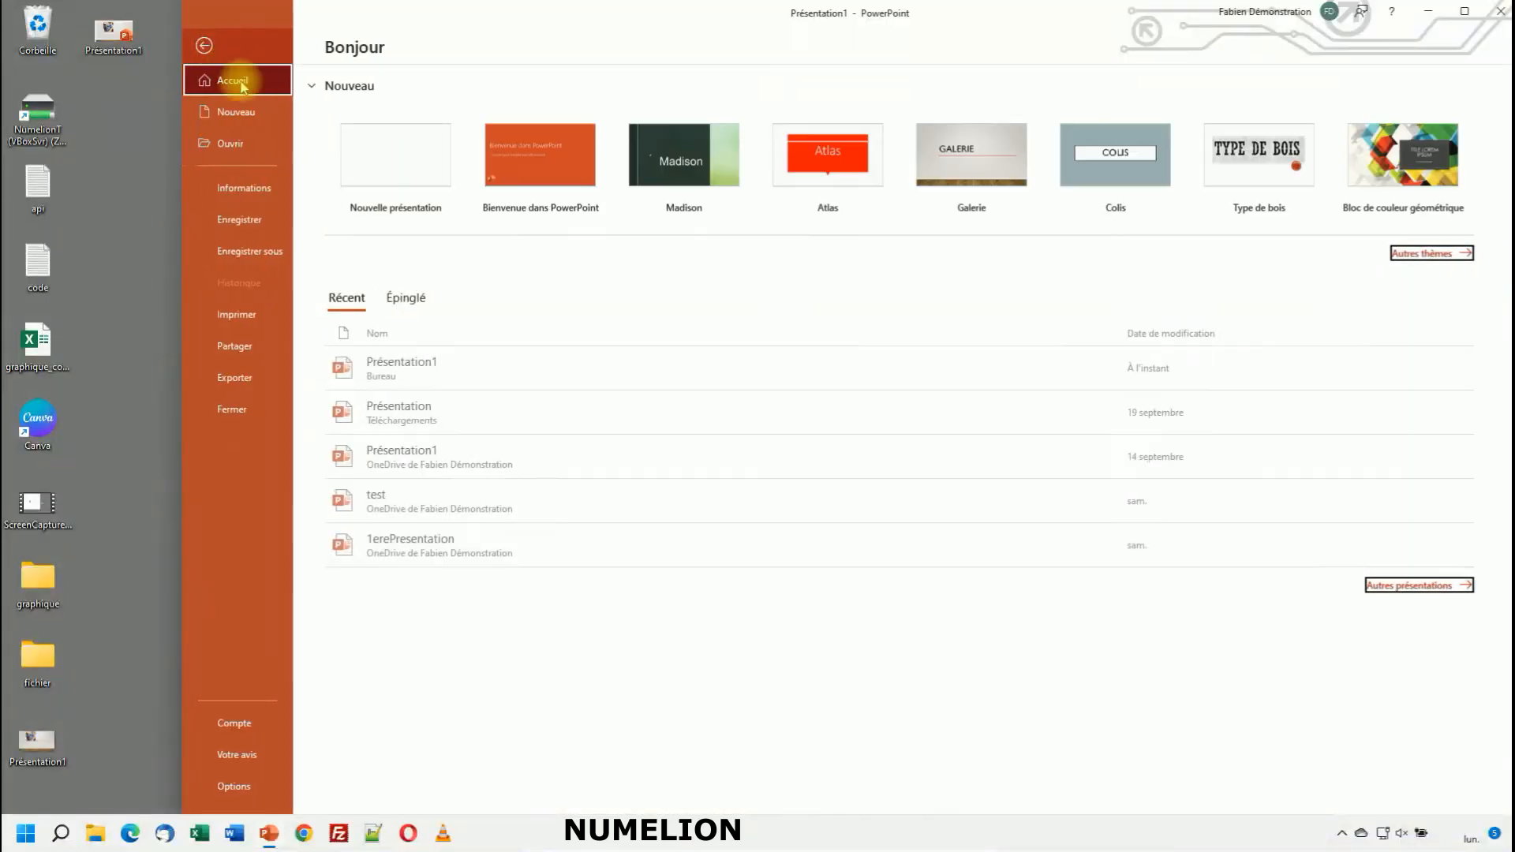
left_click(253, 383)
left_click(413, 339)
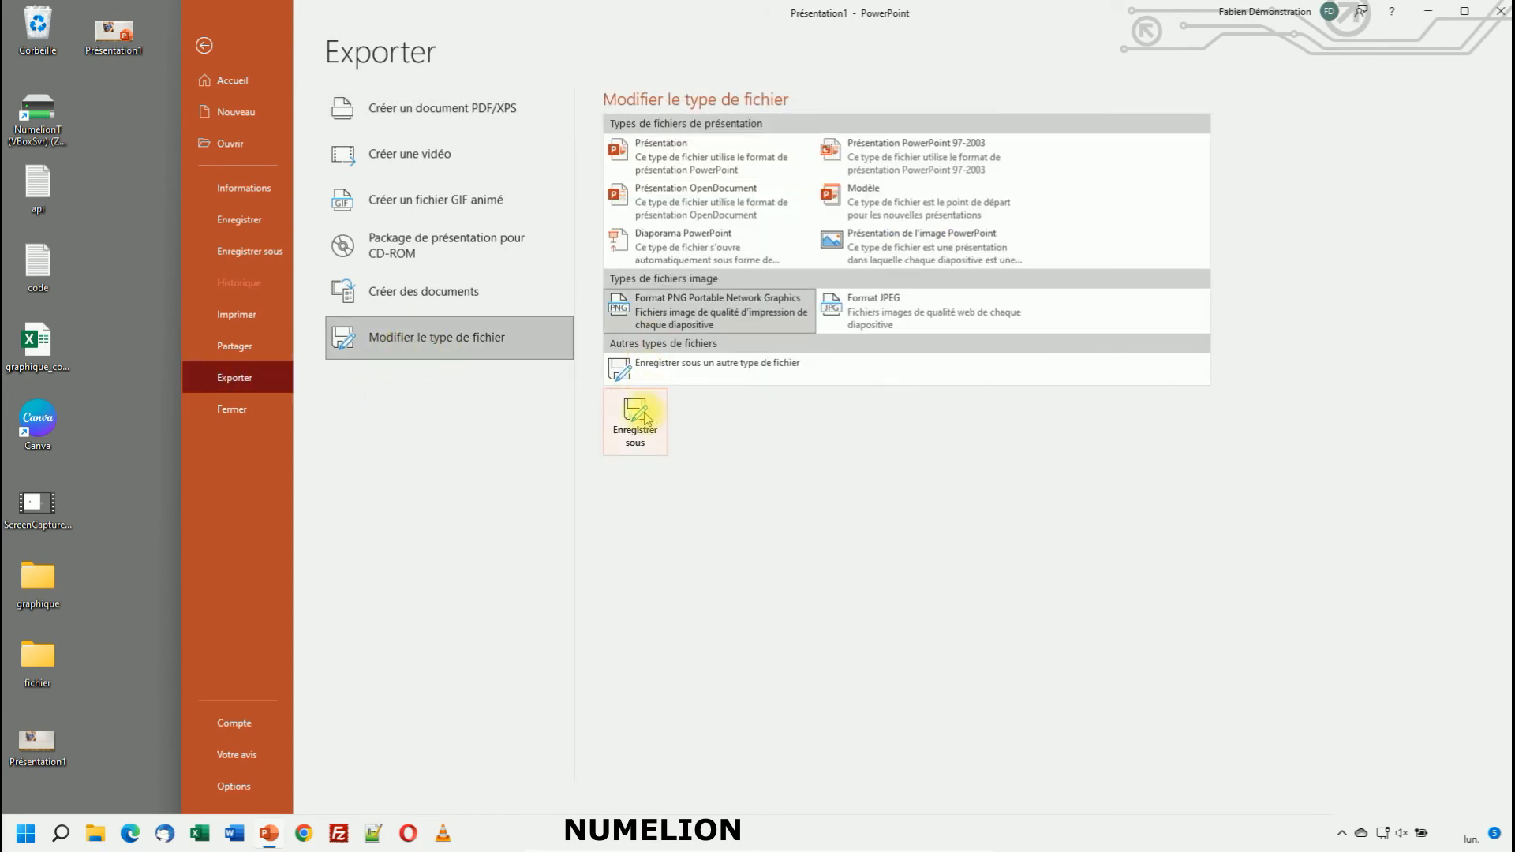
left_click(637, 434)
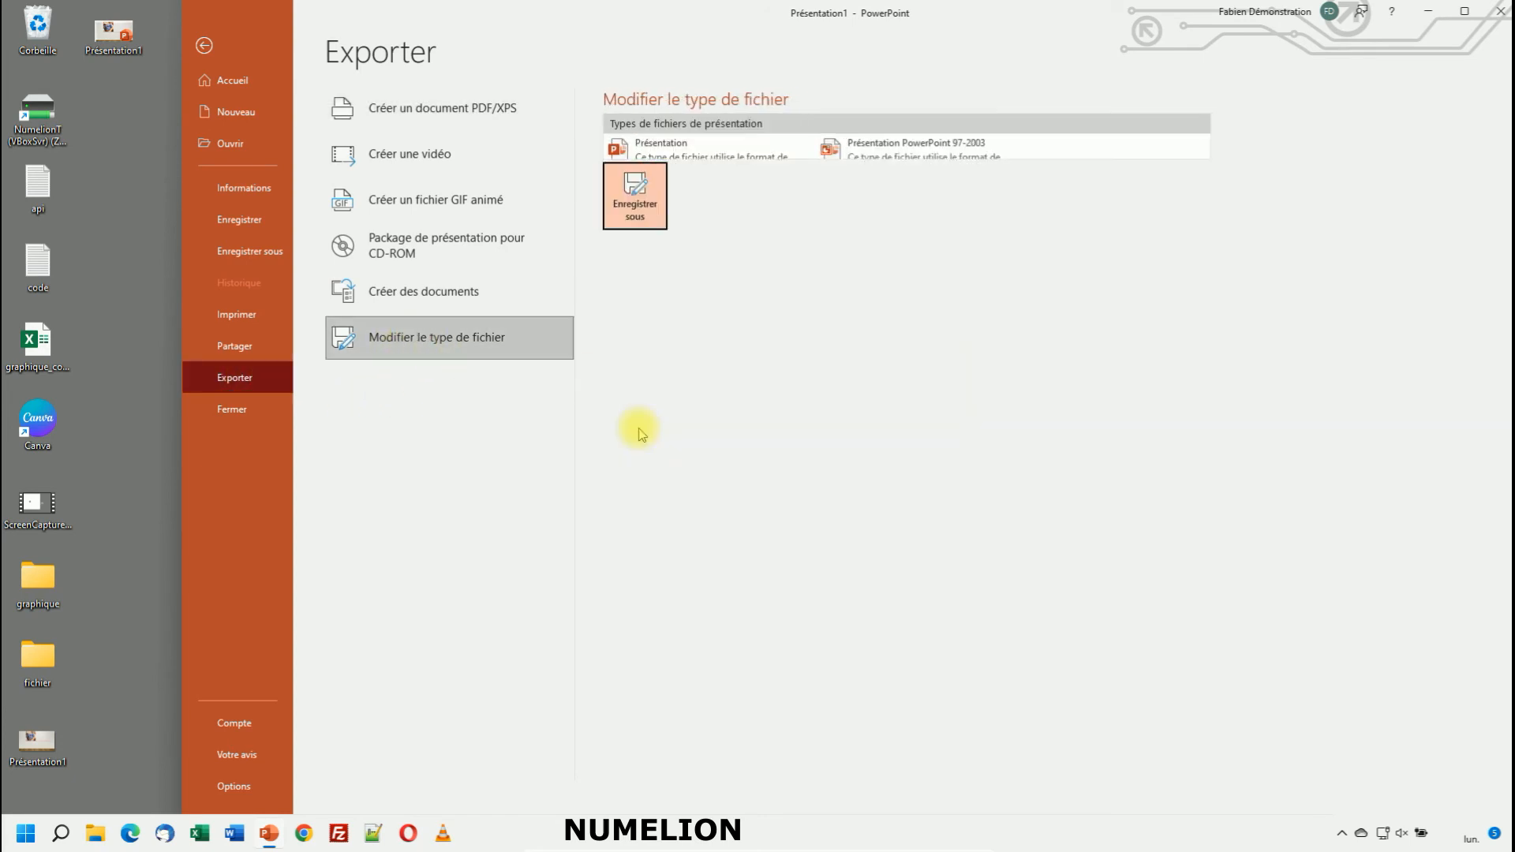
- Name the PNG file PrésentationHD and export only the current slide to the Bureau folder
left_click(362, 318)
key("BackSpace")
type("HD")
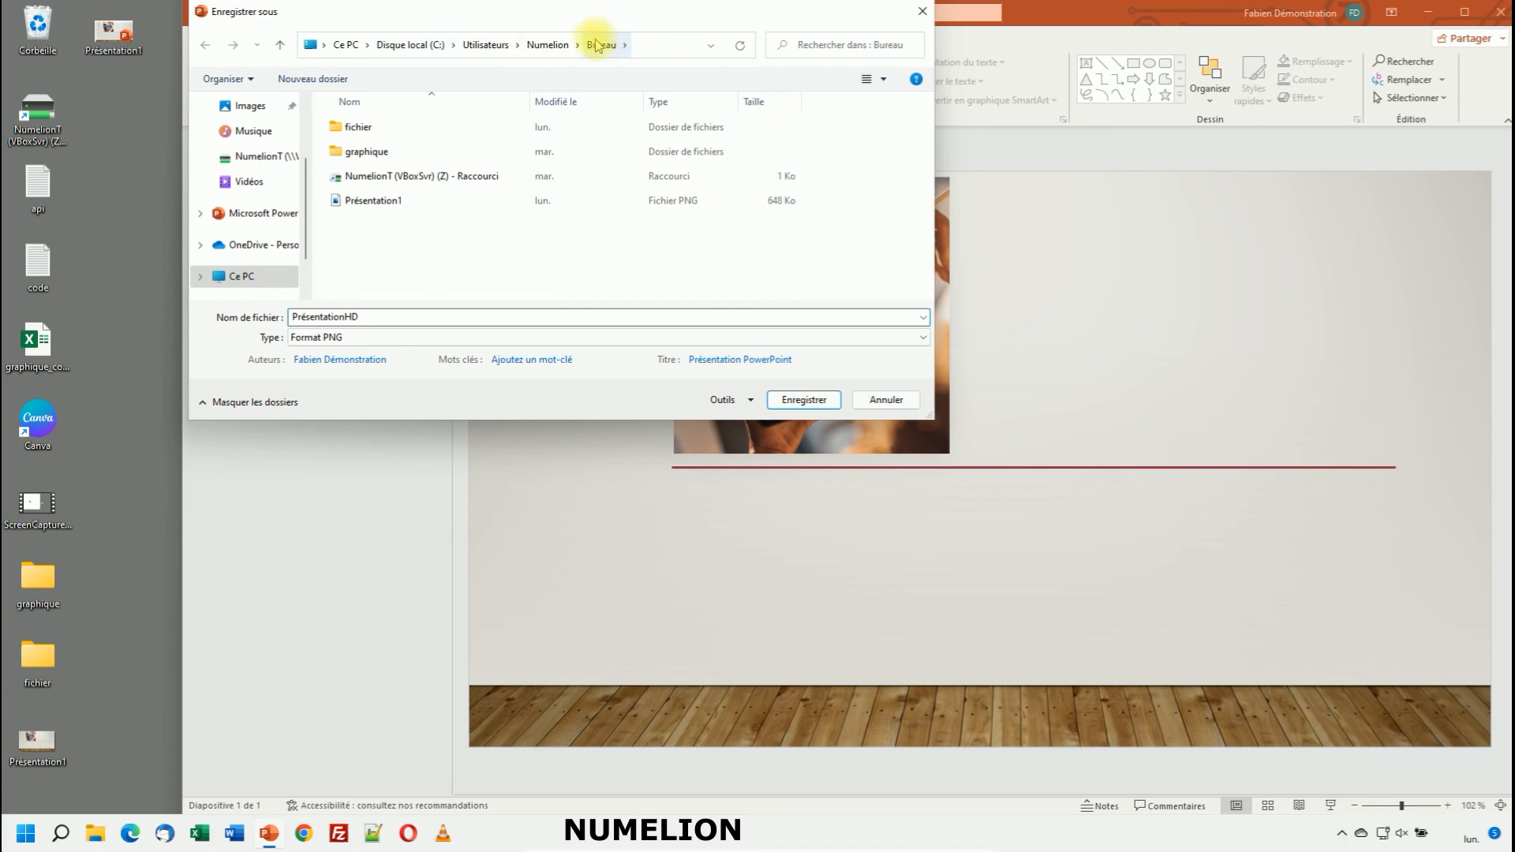
left_click(803, 399)
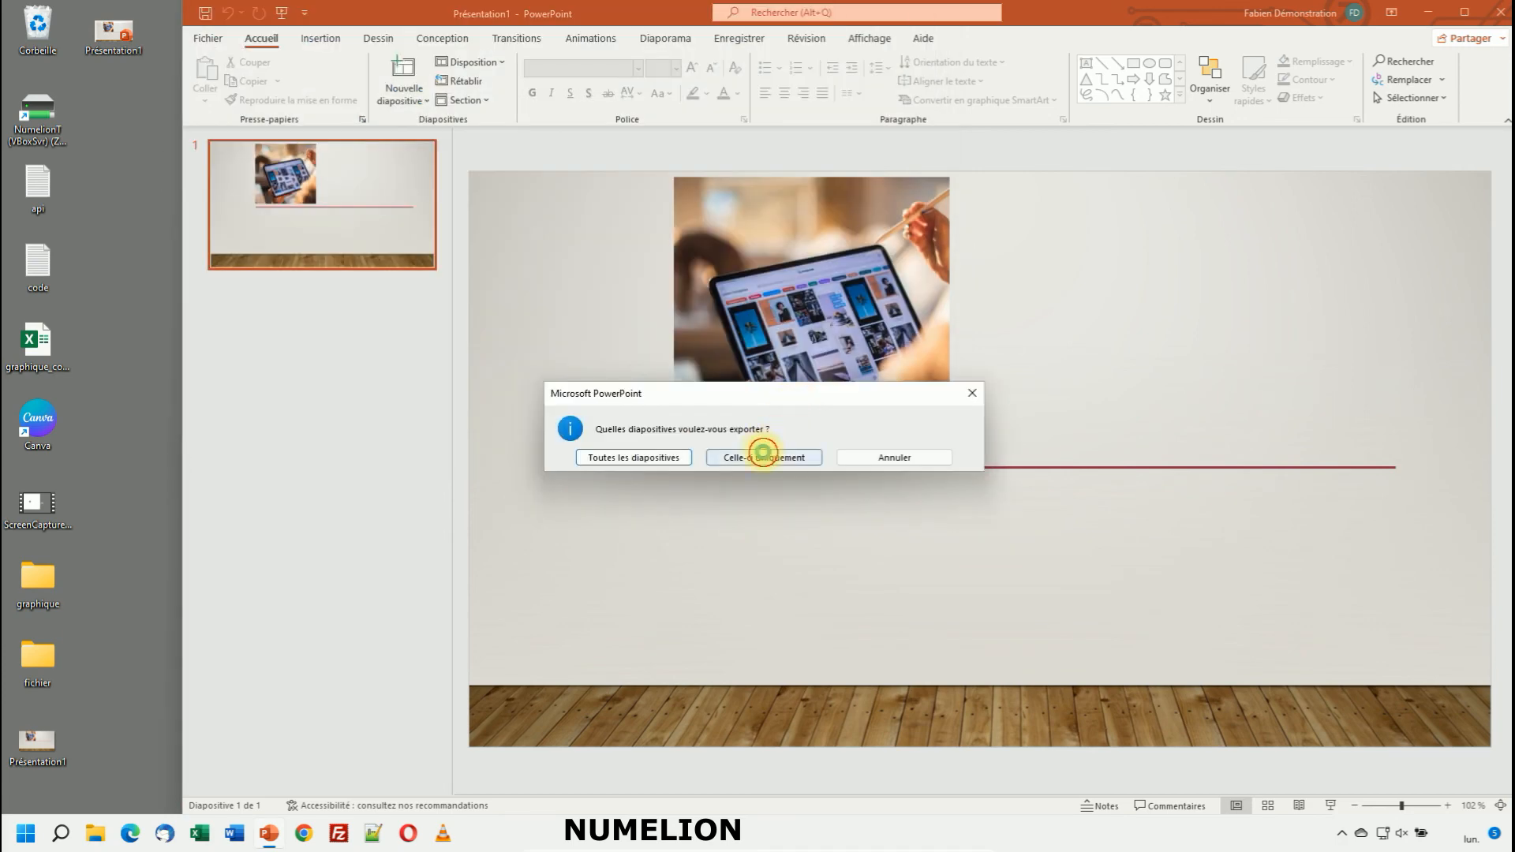
left_click(765, 456)
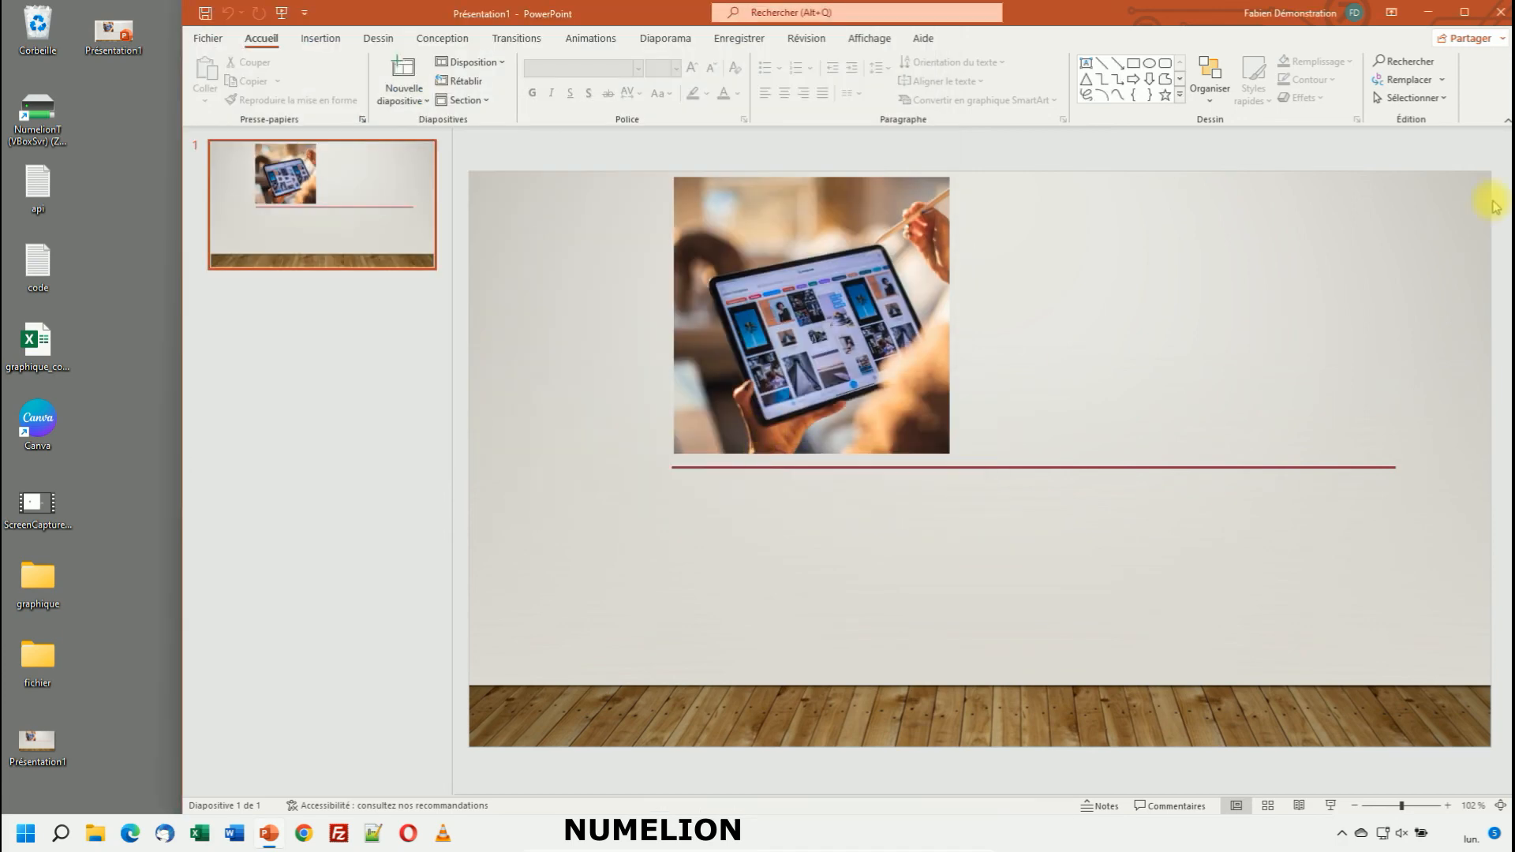
- Minimize PowerPoint and examine the image dimensions and file size in the detailed properties of PrésentationHD
left_click(1429, 13)
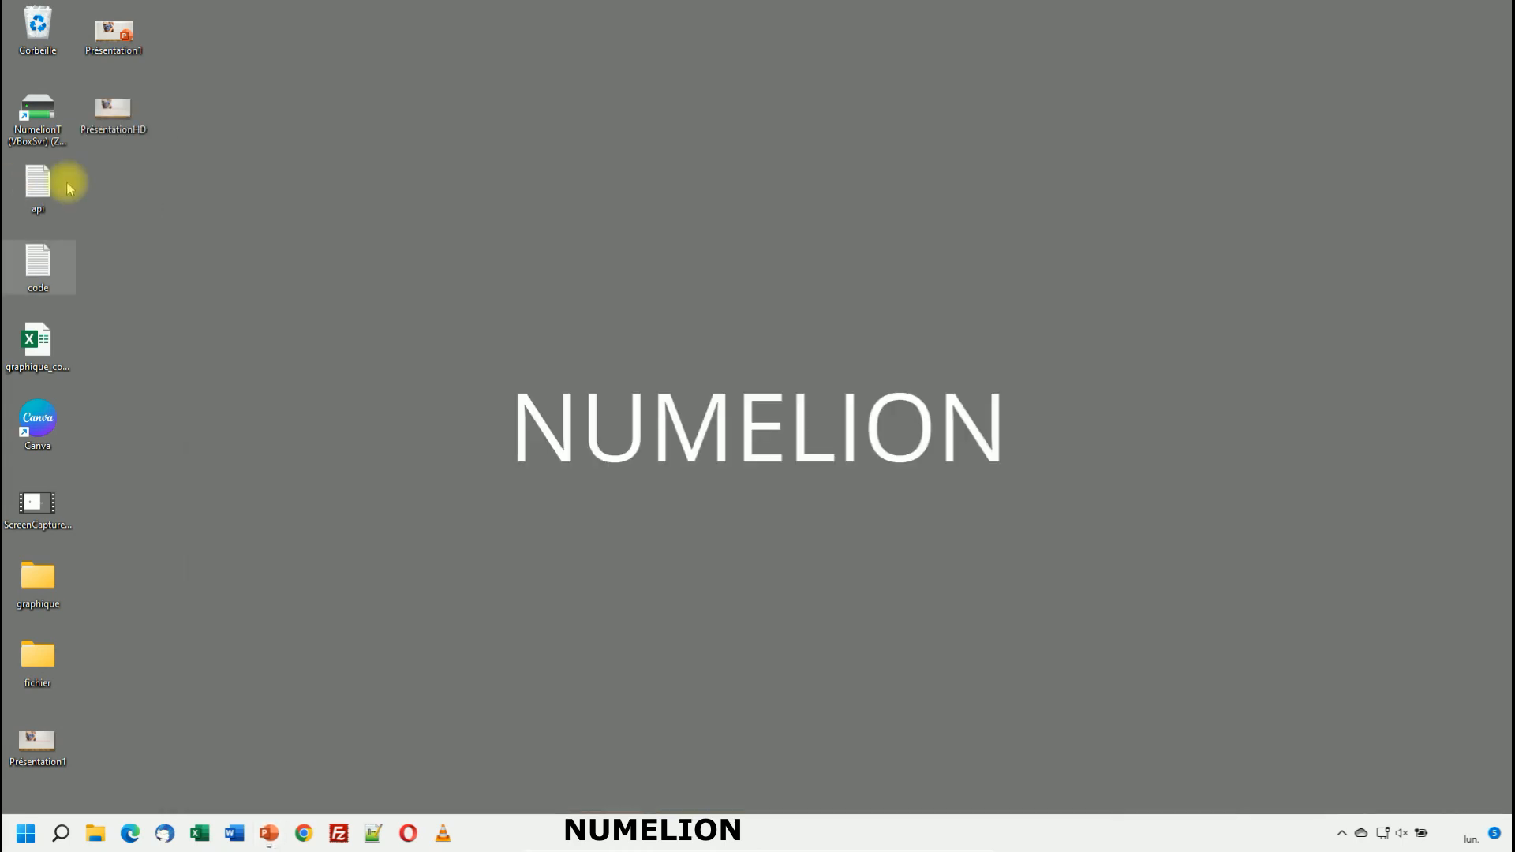
right_click(115, 128)
right_click(119, 126)
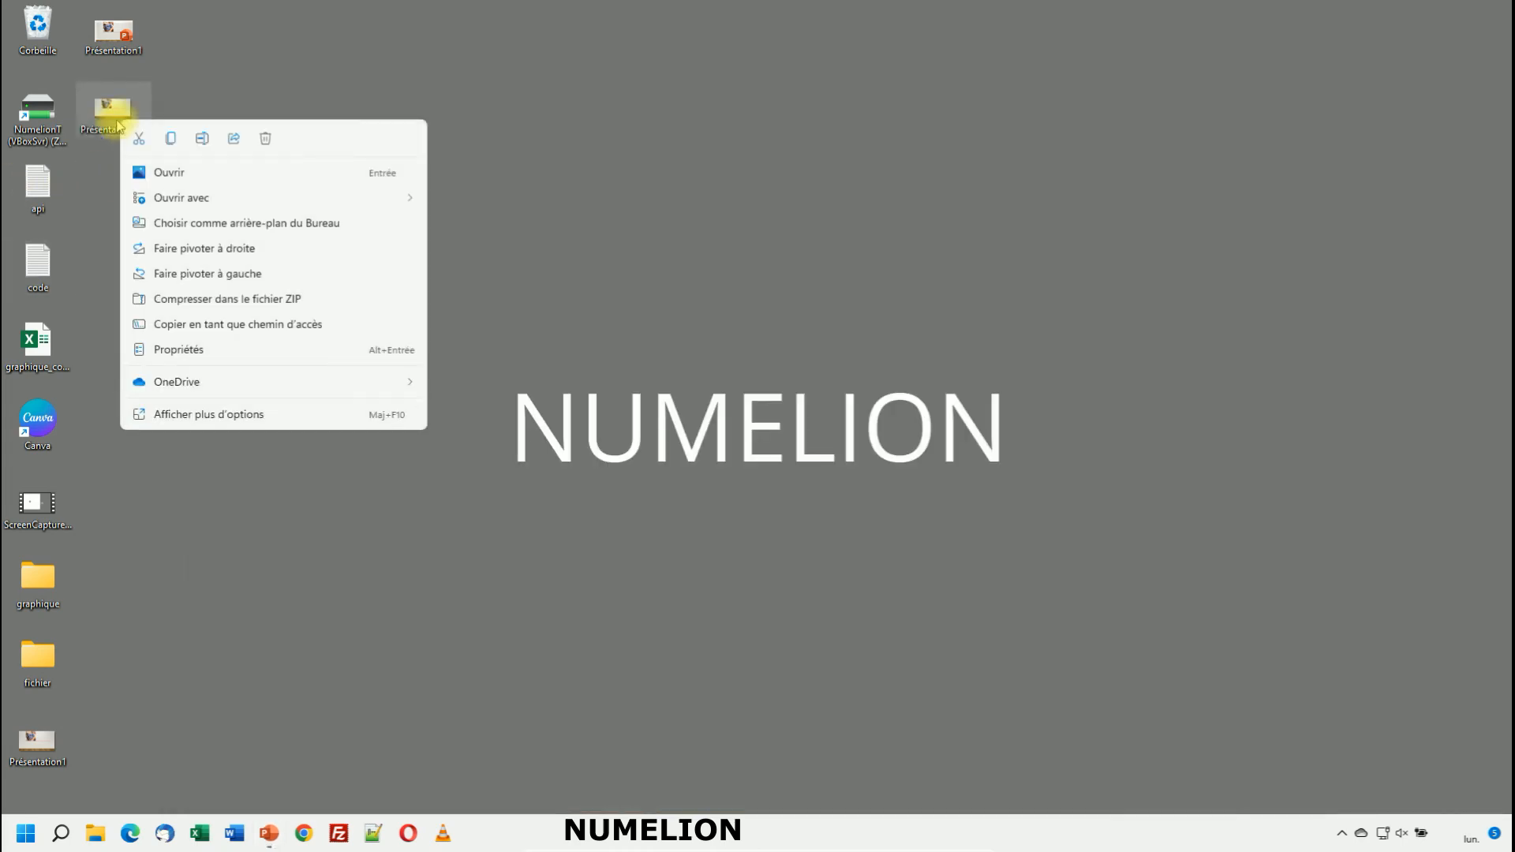
left_click(186, 413)
left_click(298, 800)
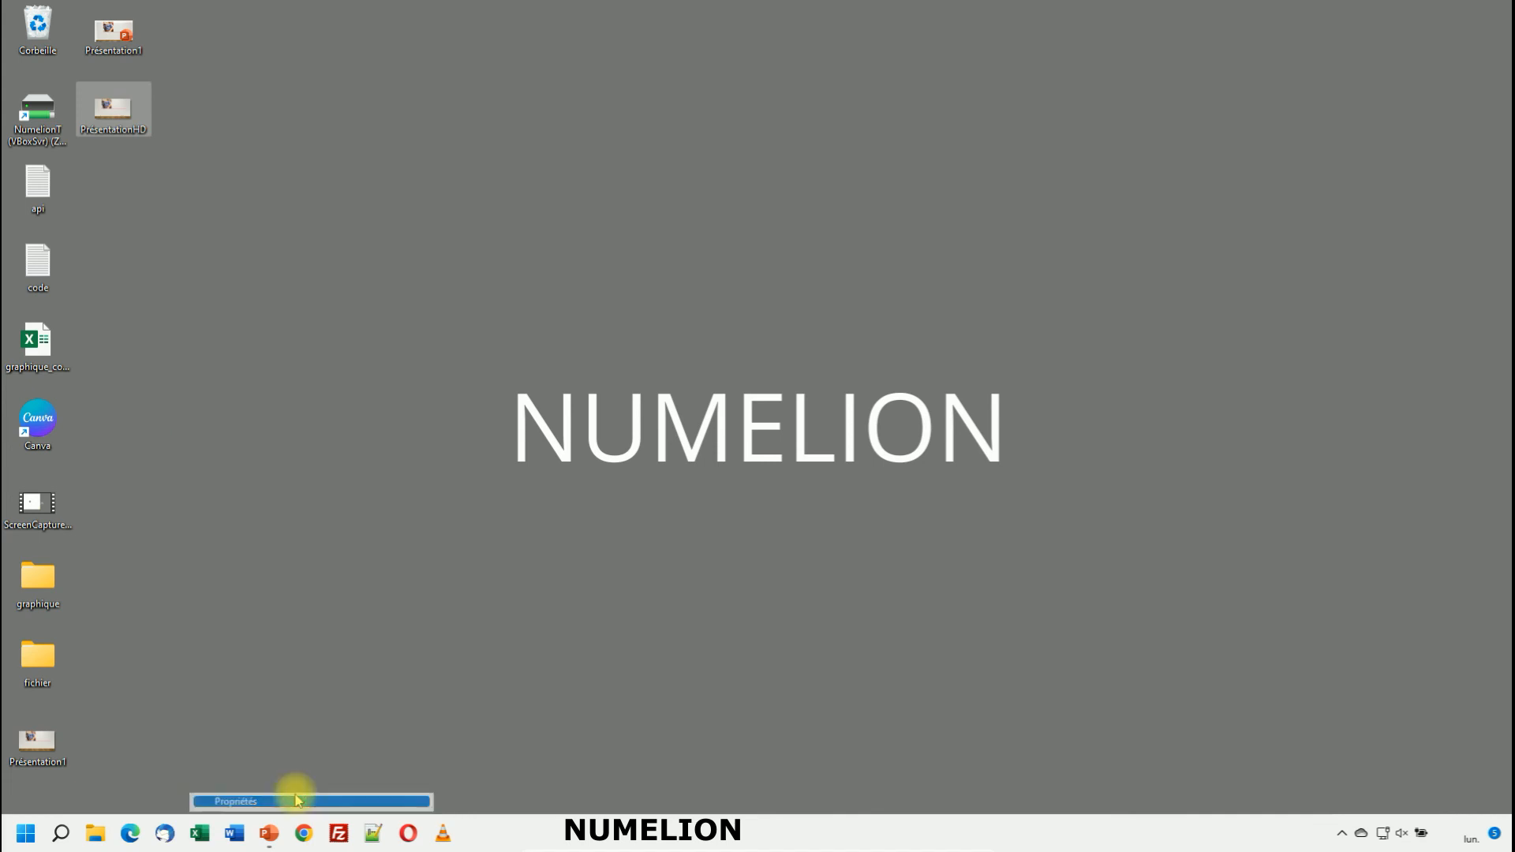
left_click(225, 159)
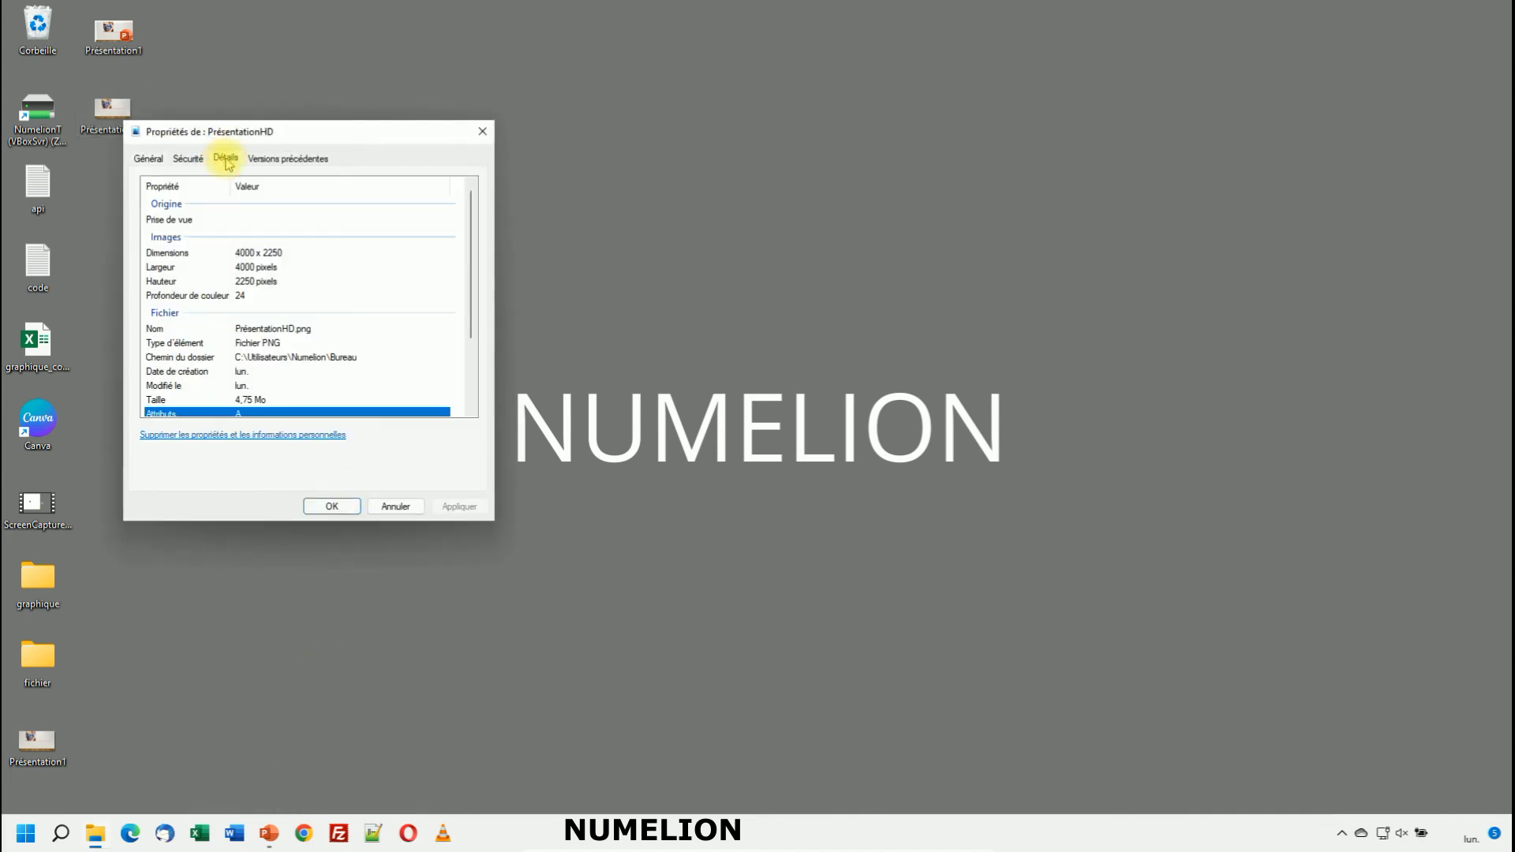
left_click_drag(286, 135, 540, 150)
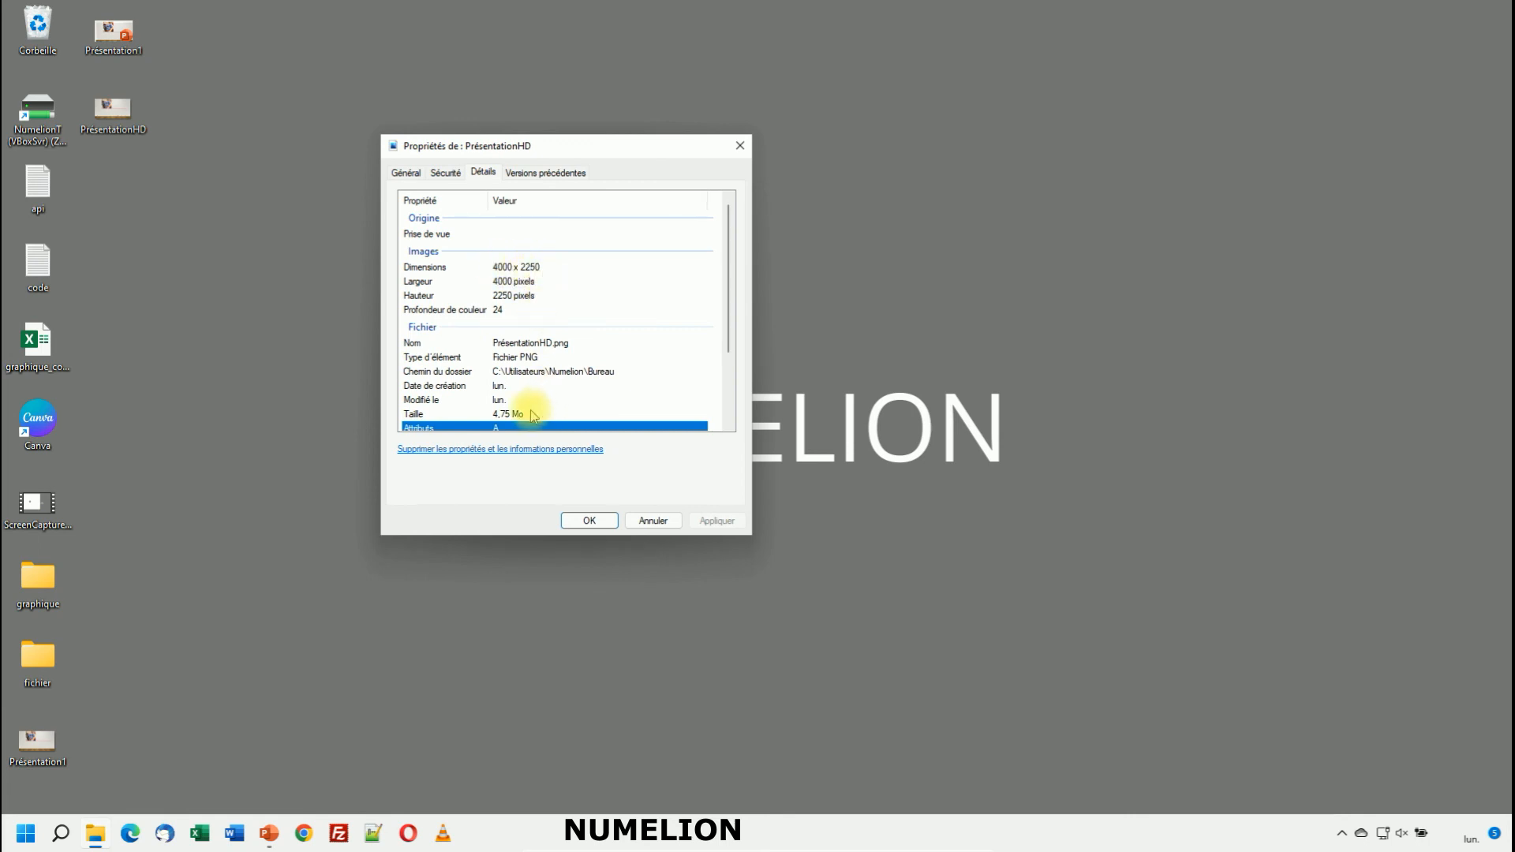
scroll(505, 370, "down", 1)
left_click(466, 374)
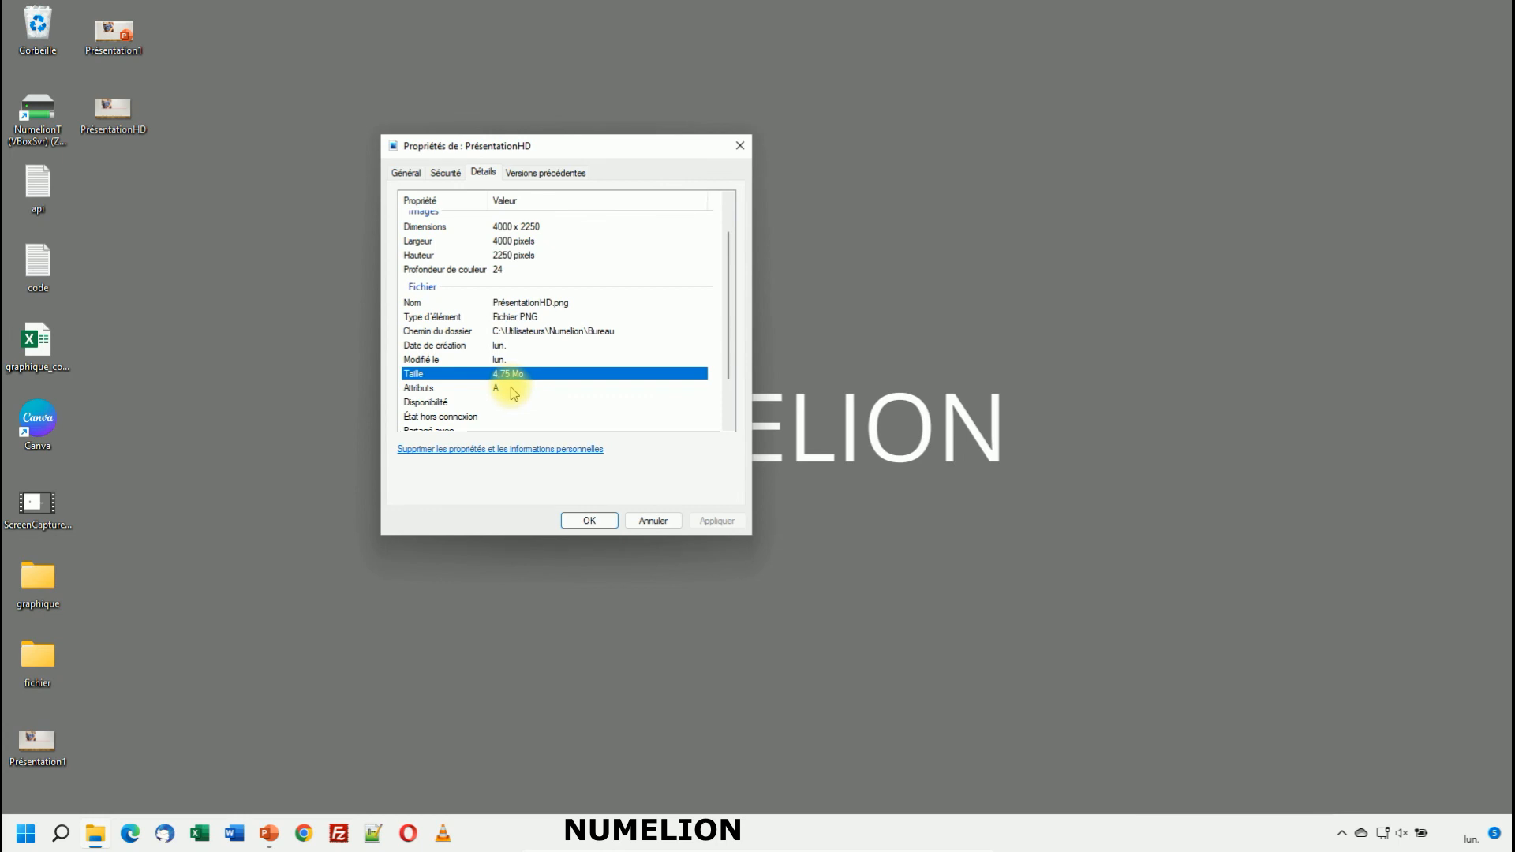
- Open the detailed properties of the Présentation1 image and place them beside those of PrésentationHD to compare dimensions and file size
right_click(24, 756)
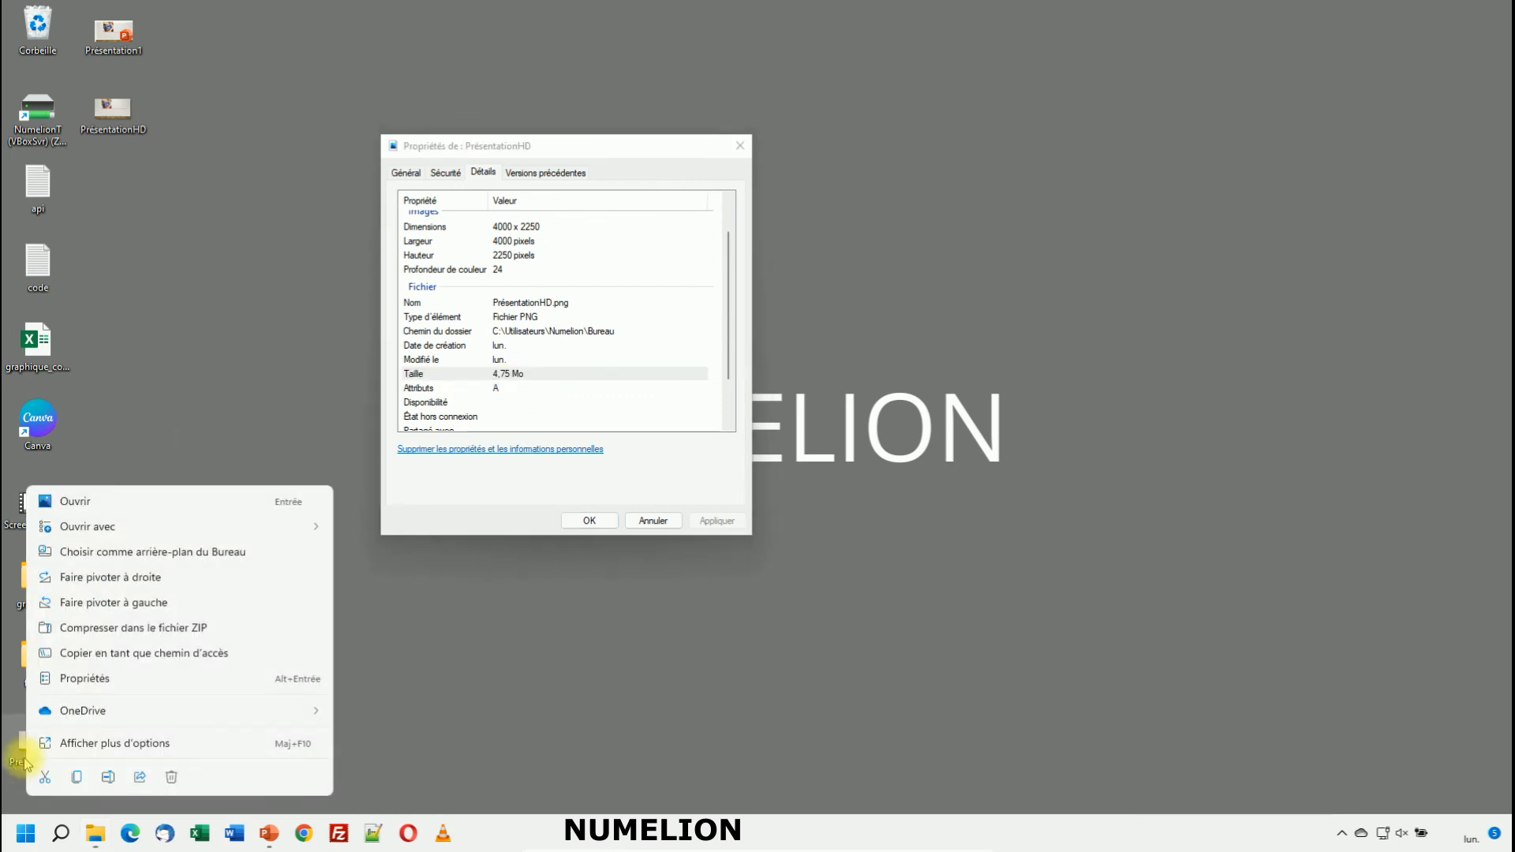
left_click(104, 742)
left_click(167, 724)
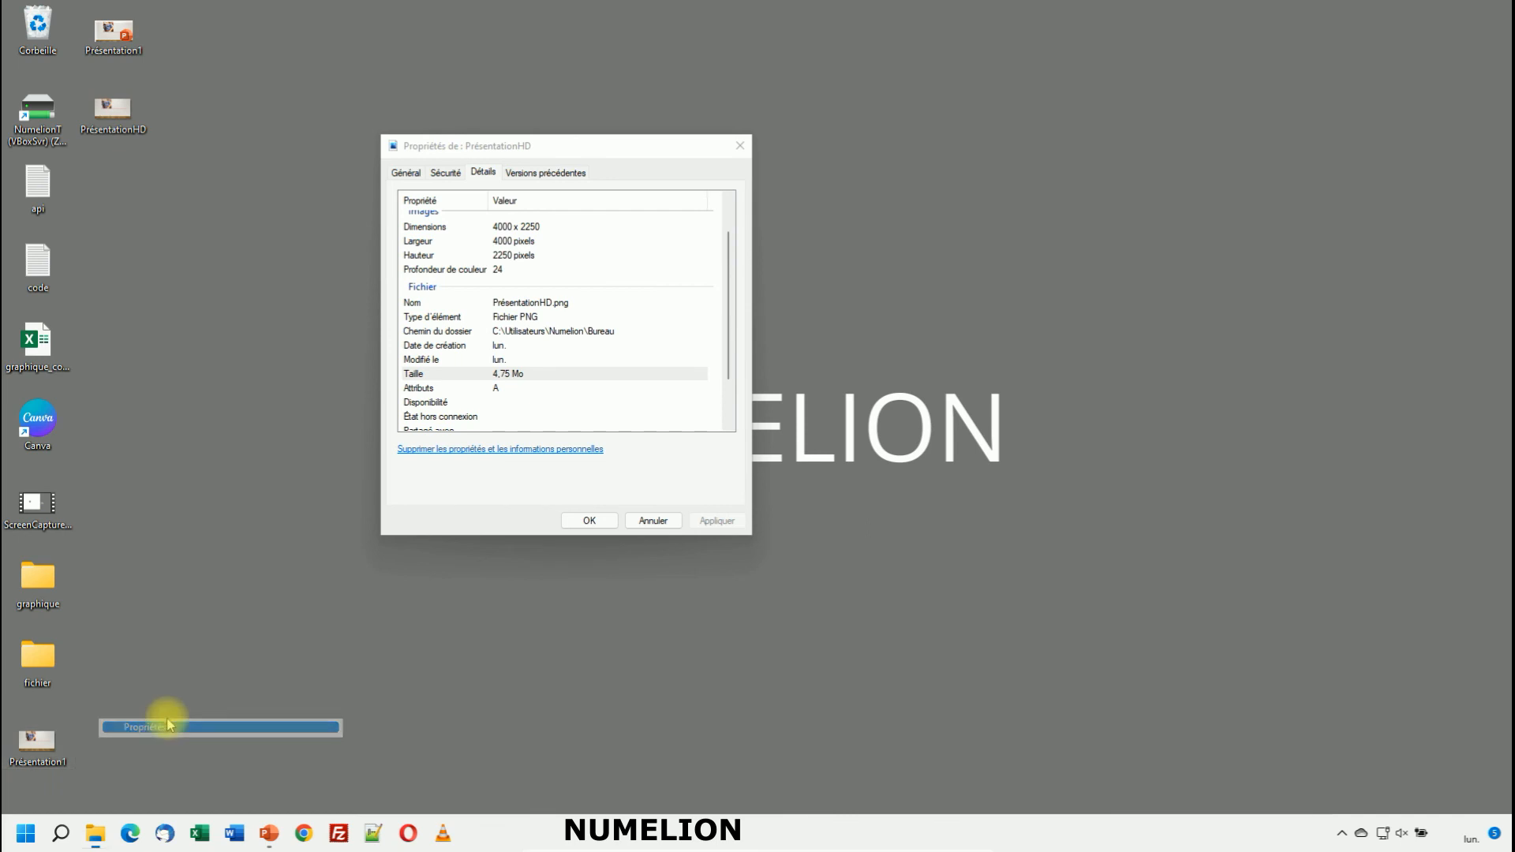
left_click(128, 441)
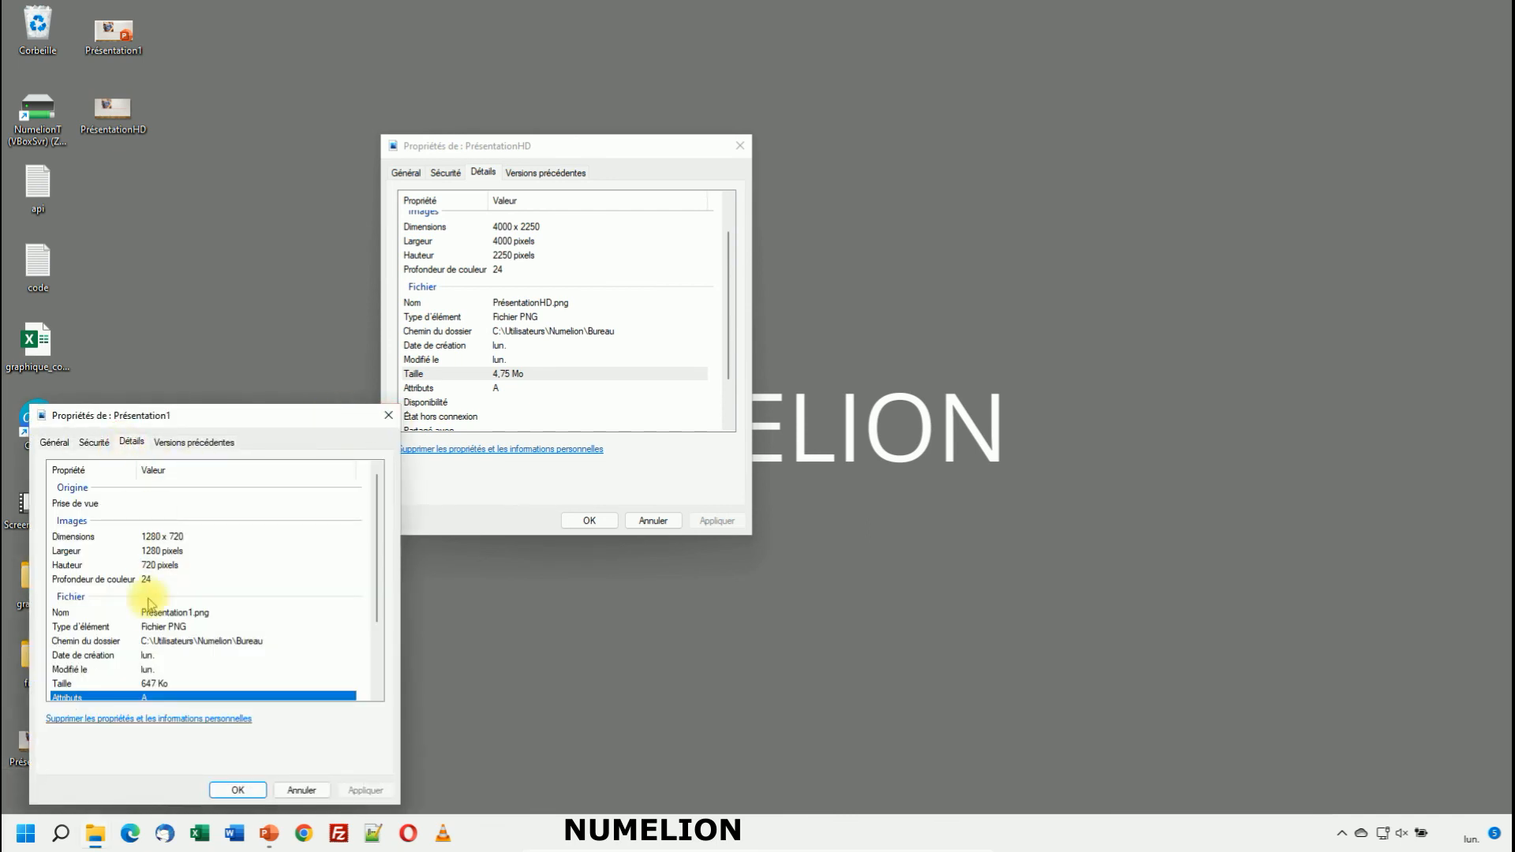
scroll(148, 604, "down", 1)
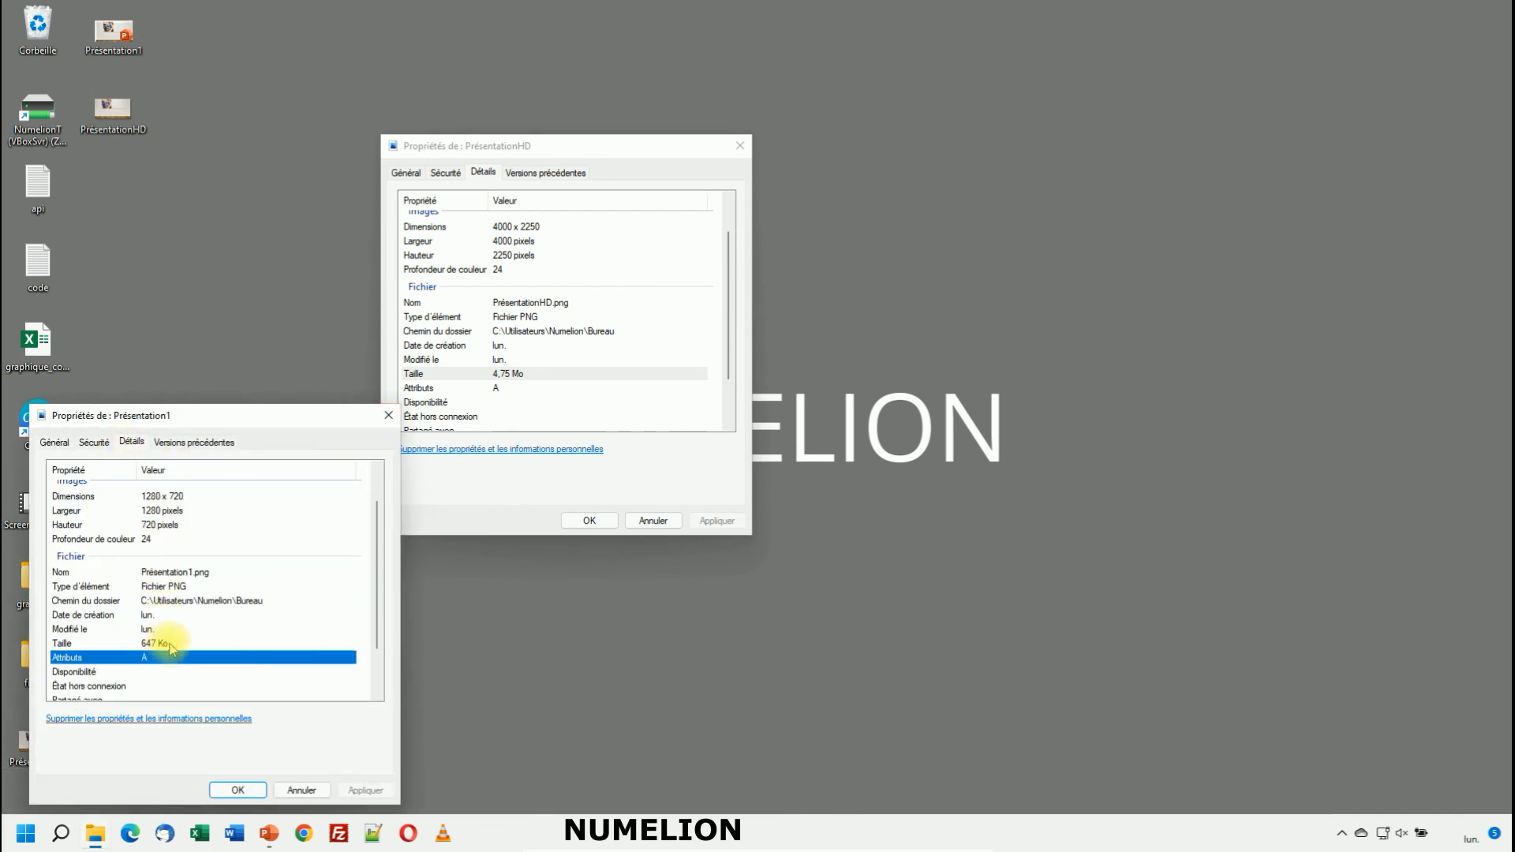
scroll(167, 543, "up", 1)
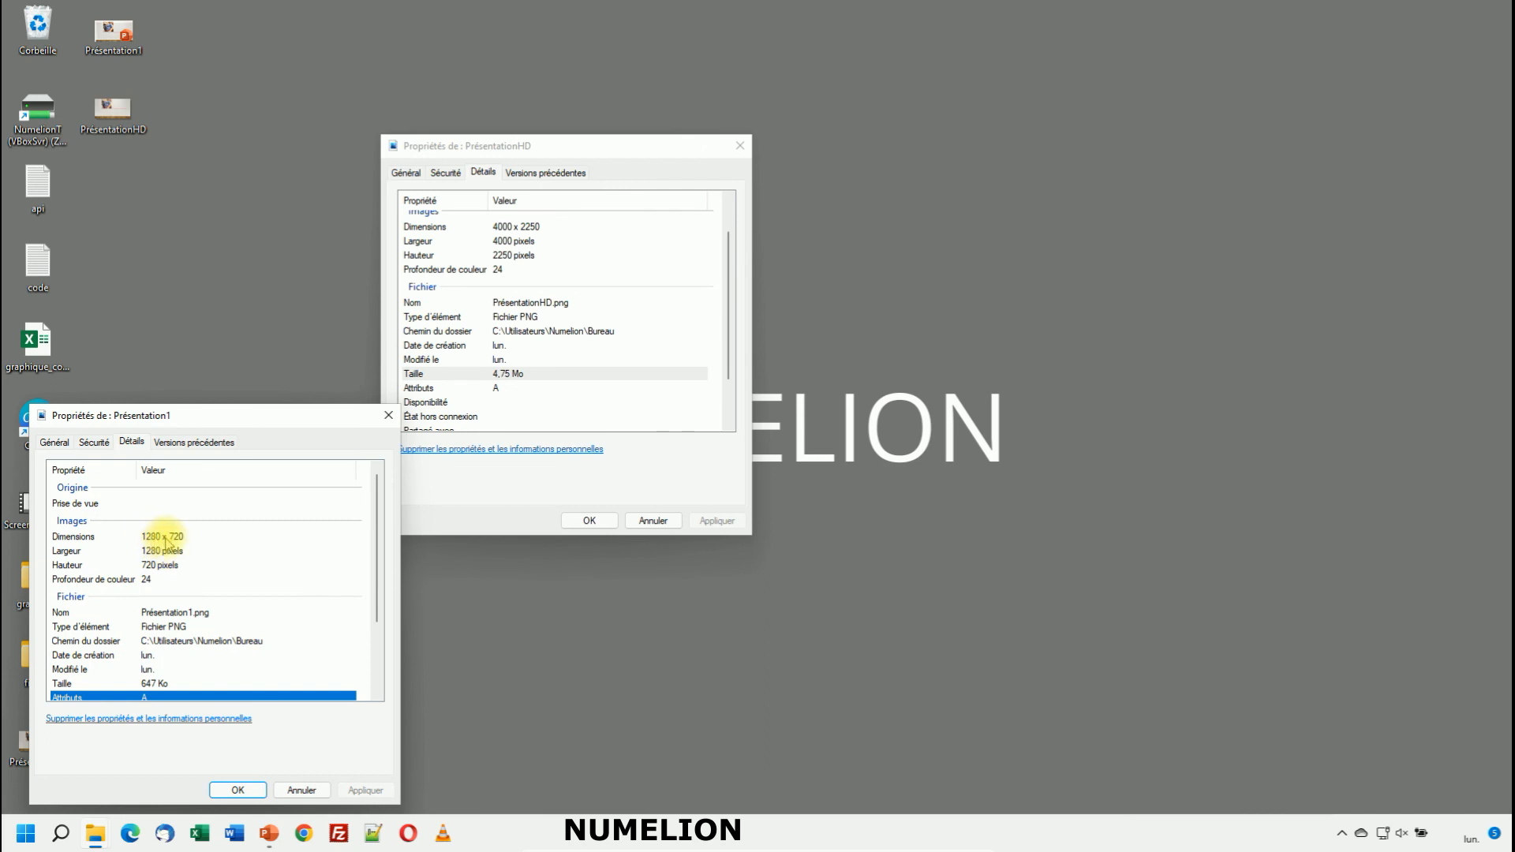
left_click_drag(254, 423, 224, 150)
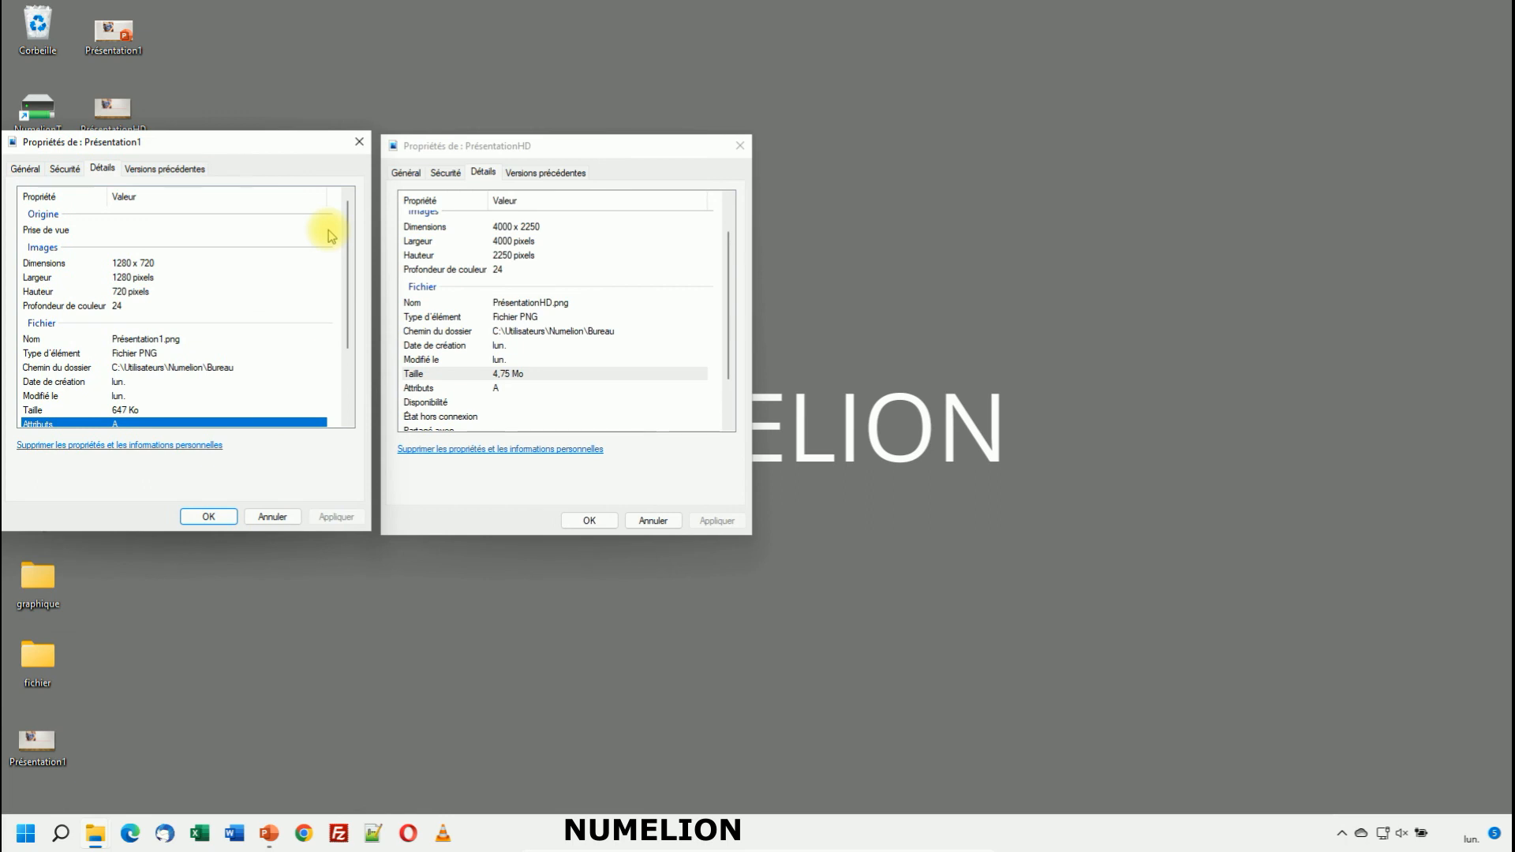